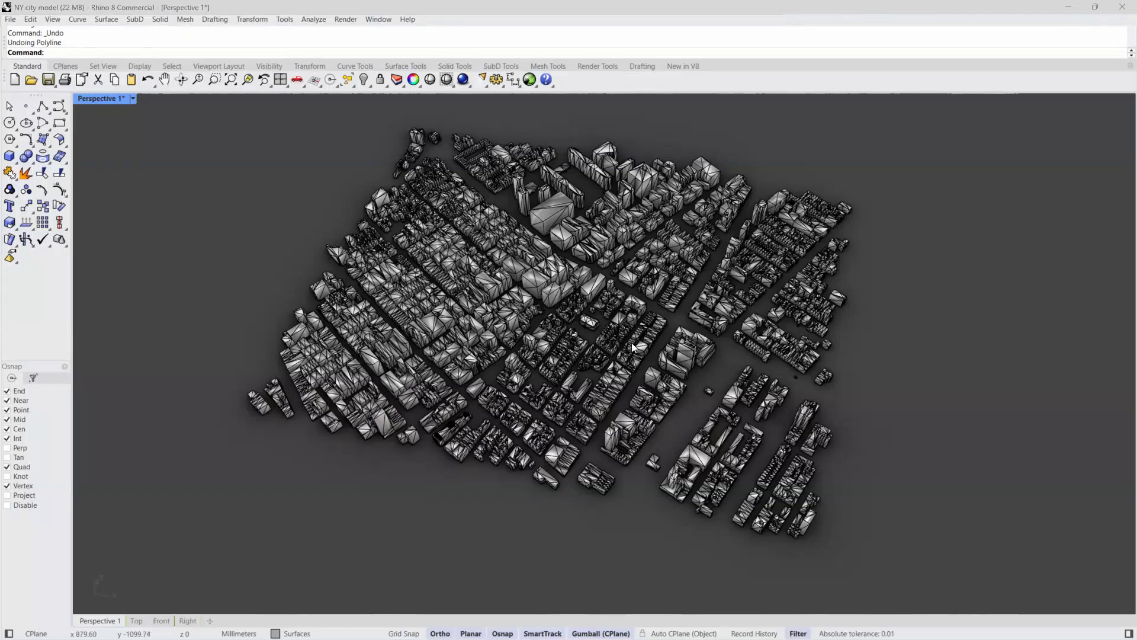
- Orbit the city, try a polyline at the building corner, then run ExtrudeCrv
right_drag(631, 342, 459, 342)
scroll(427, 319, up, 5)
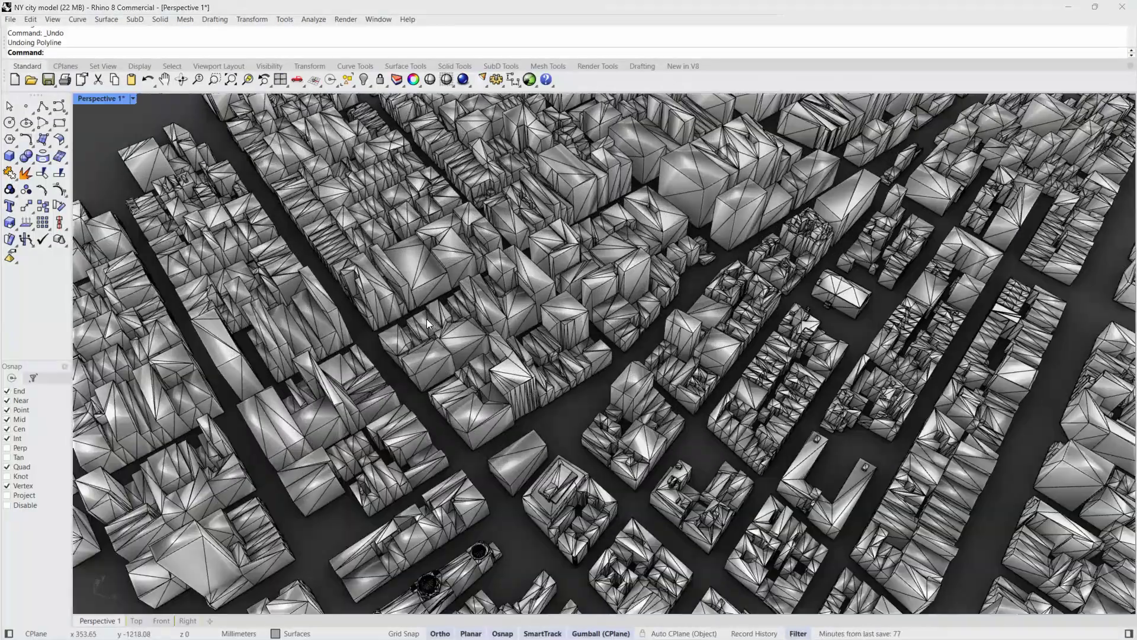
scroll(426, 319, up, 3)
scroll(566, 246, down, 5)
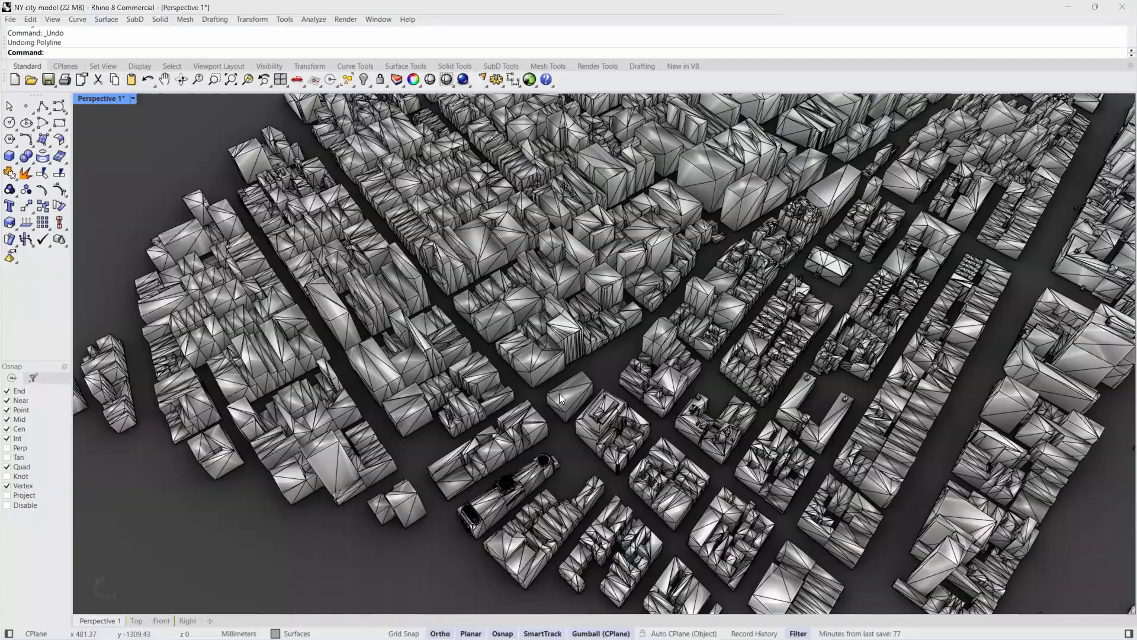
scroll(558, 393, up, 5)
scroll(579, 378, up, 3)
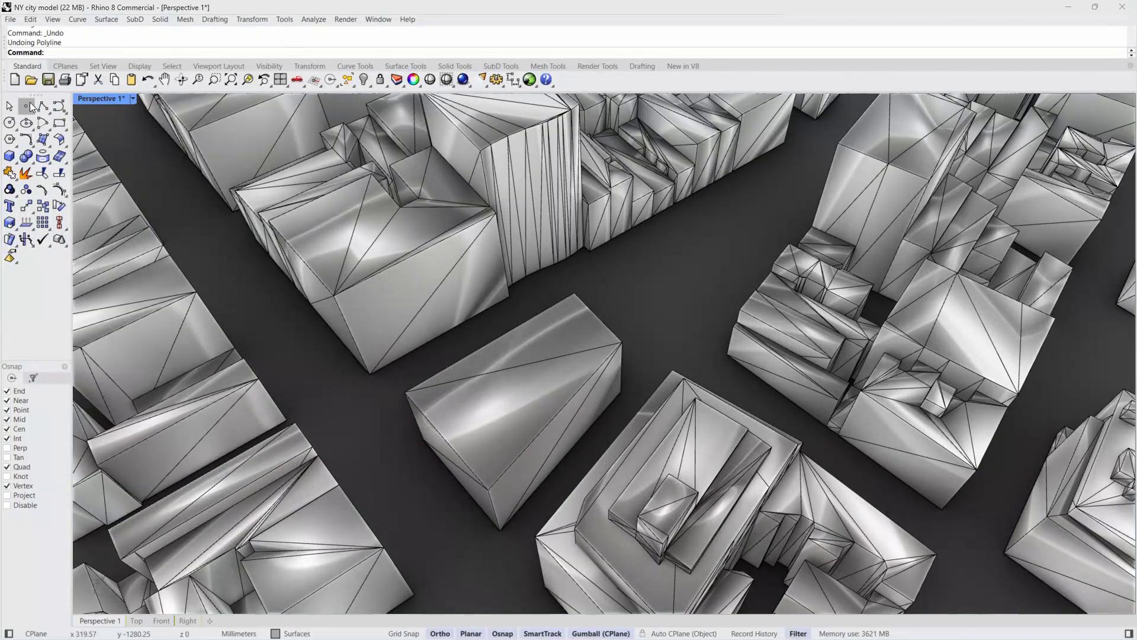
click(406, 396)
key(Escape)
text(ExtrudeCrv)
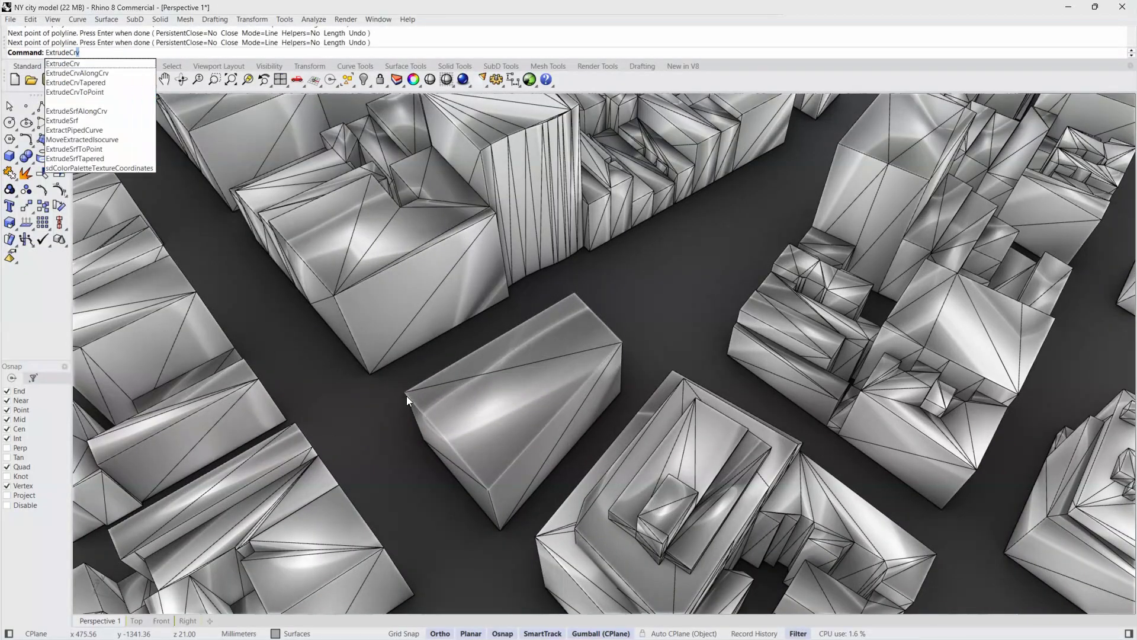
key(Return)
- Hide the triangulated building mesh, leaving the open extruded wall shell
key(Escape)
click(542, 423)
click(561, 512)
key(ctrl+h)
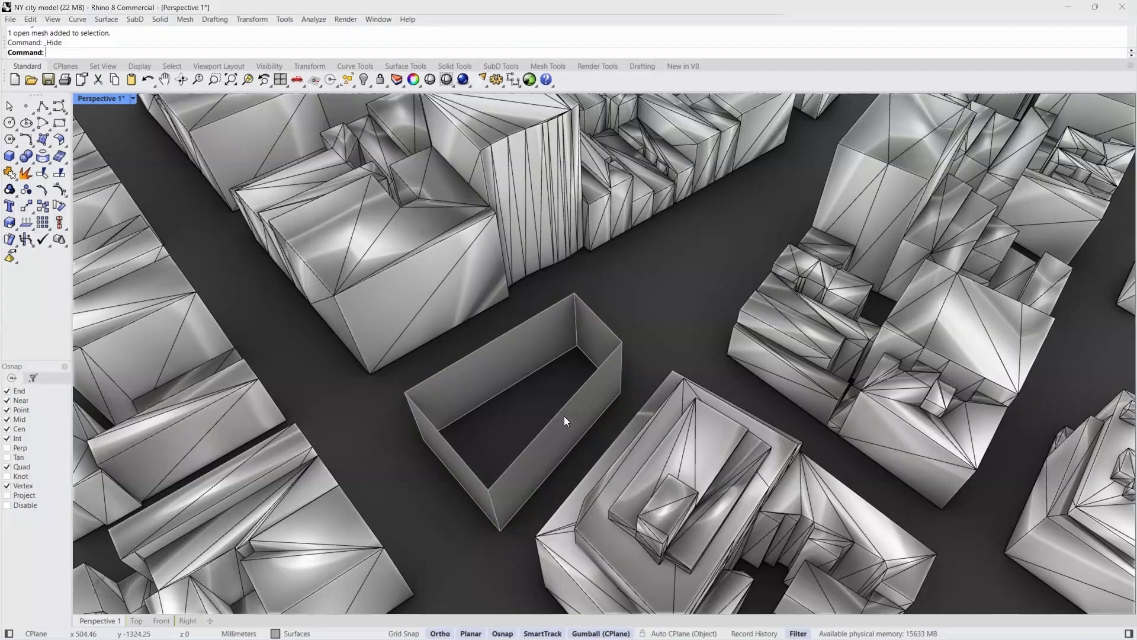
- Finish referencing the city meshes and bake the script's output with default attributes
click(564, 416)
text(Cage)
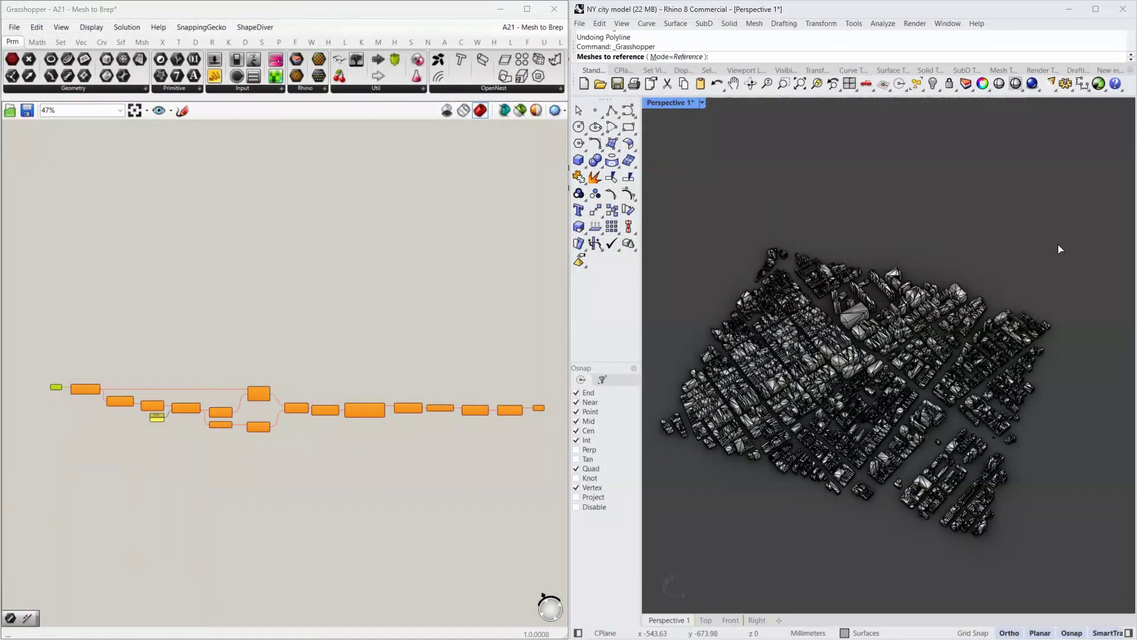
key(Return)
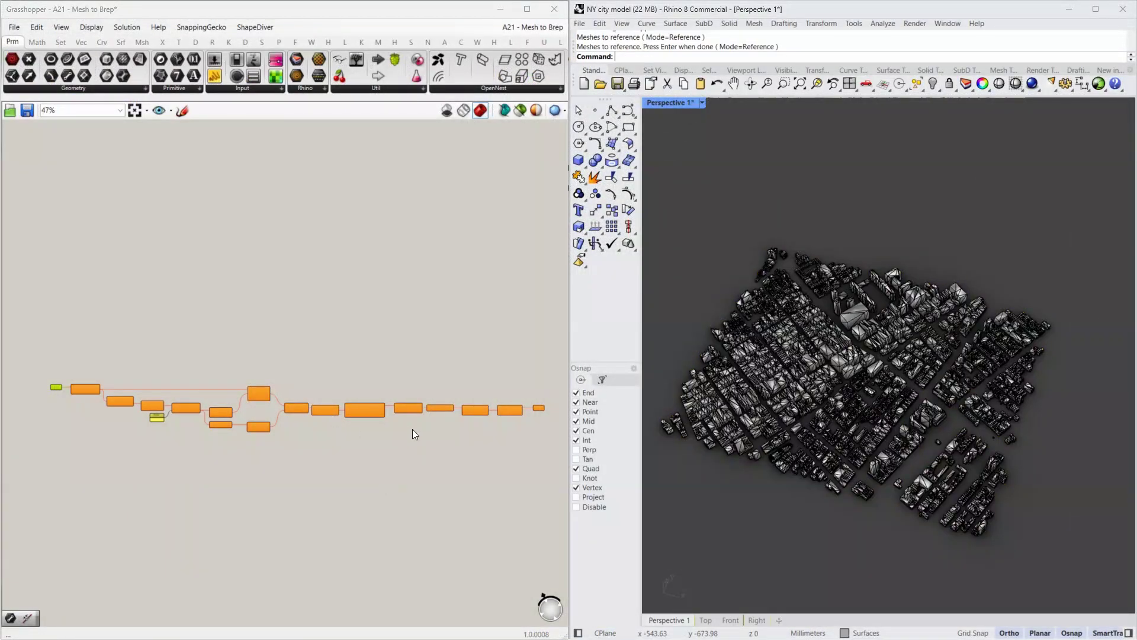
right_click(540, 408)
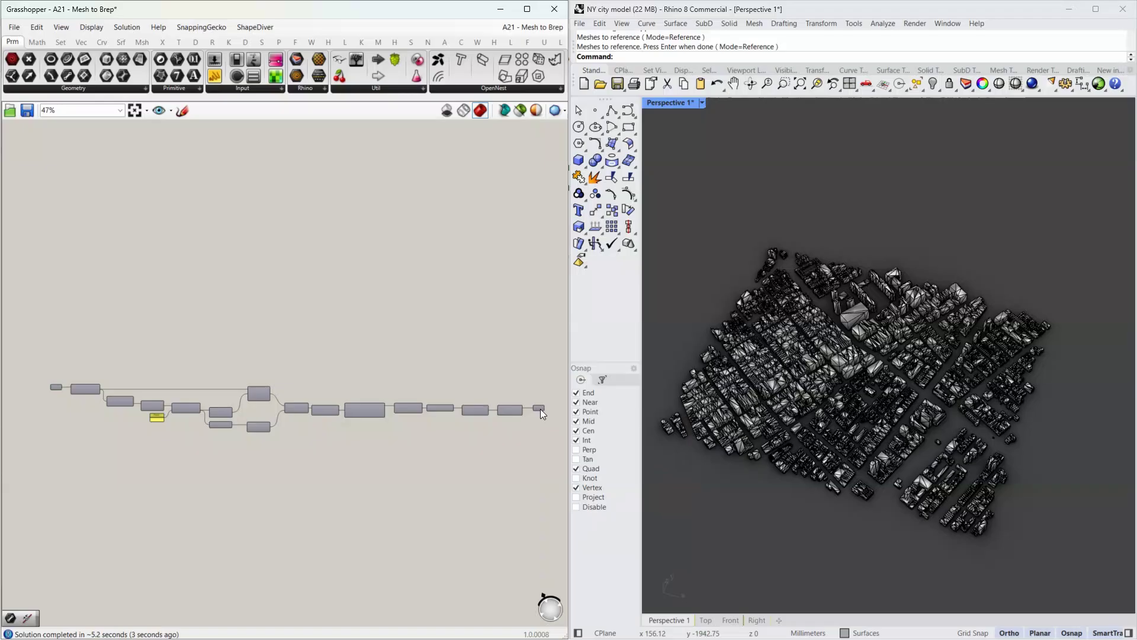
click(591, 451)
click(594, 589)
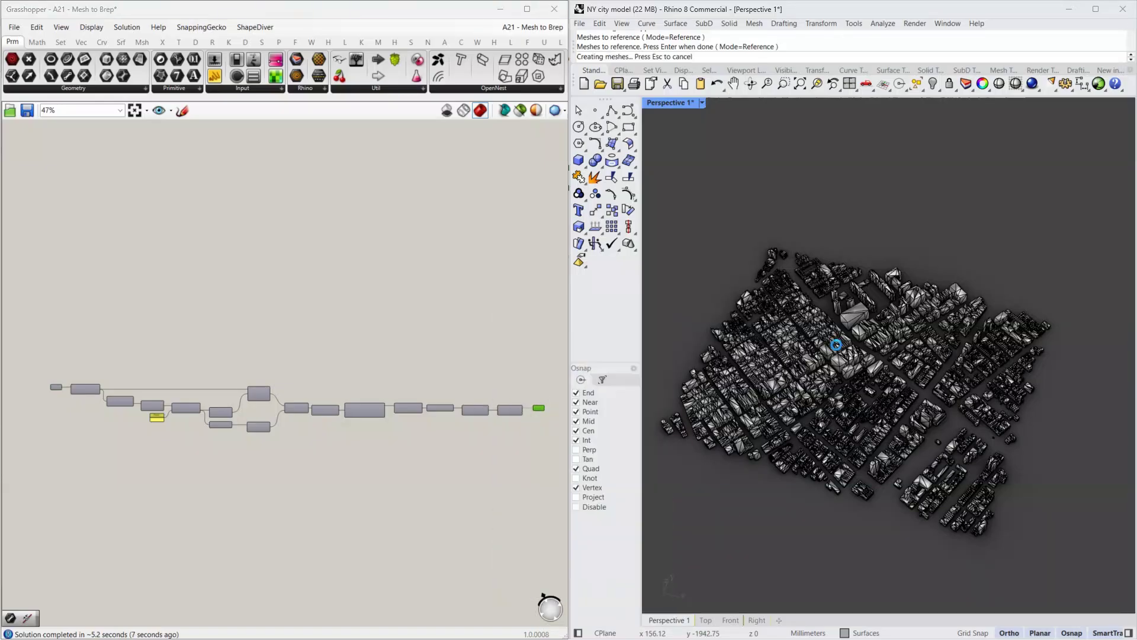
- Isolate the baked group of box buildings, then deselect them
click(853, 315)
click(899, 357)
right_click(908, 386)
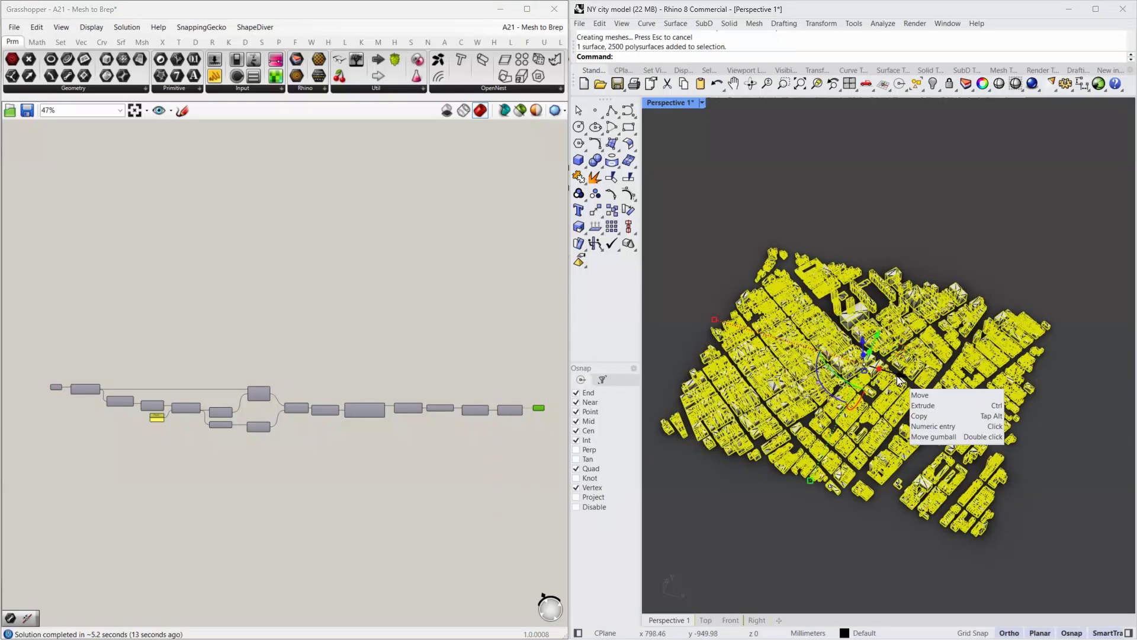
click(942, 417)
click(872, 189)
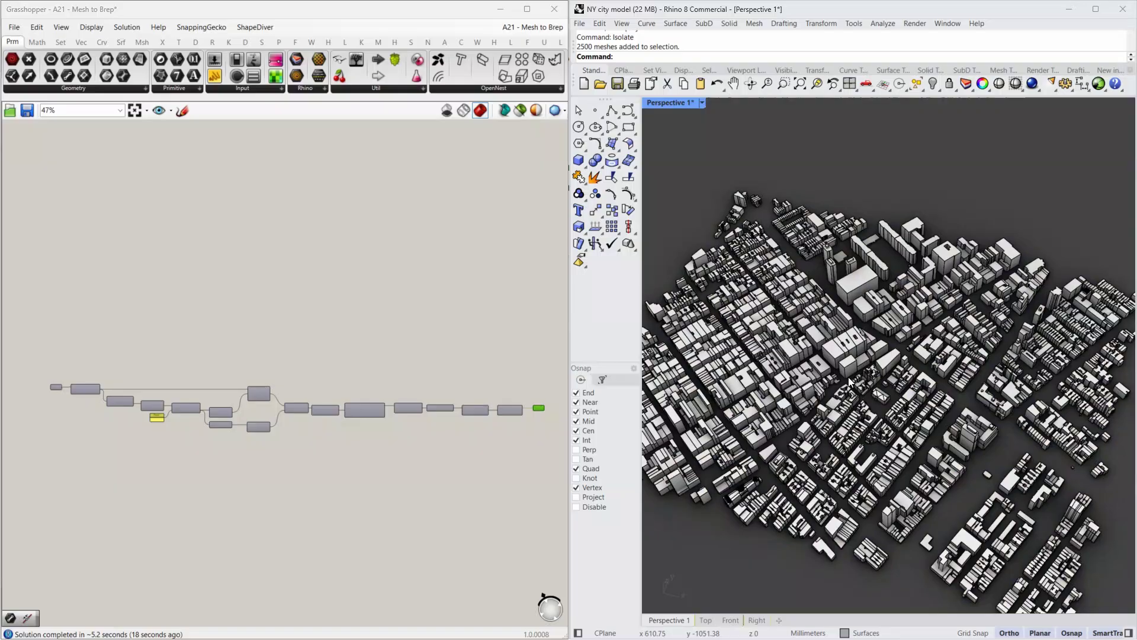
scroll(862, 336, up, 10)
scroll(861, 338, down, 5)
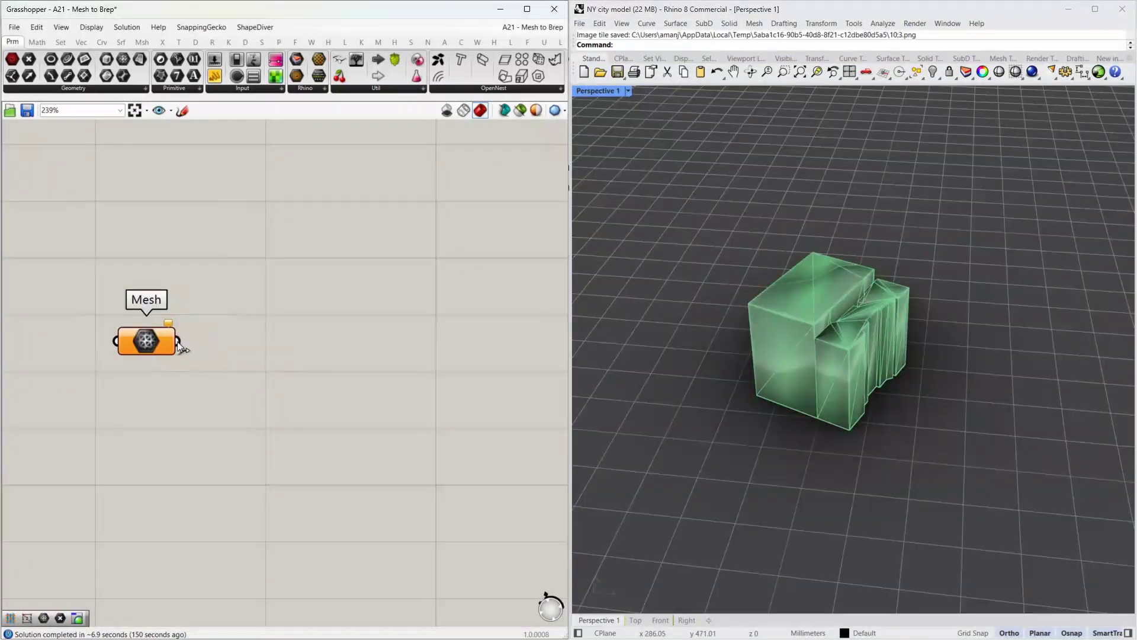
- Add Mesh Explode, Face Normals and Point Groups, wiring exploded faces into Face Normals
double_click(253, 331)
text(mesh explode)
key(Return)
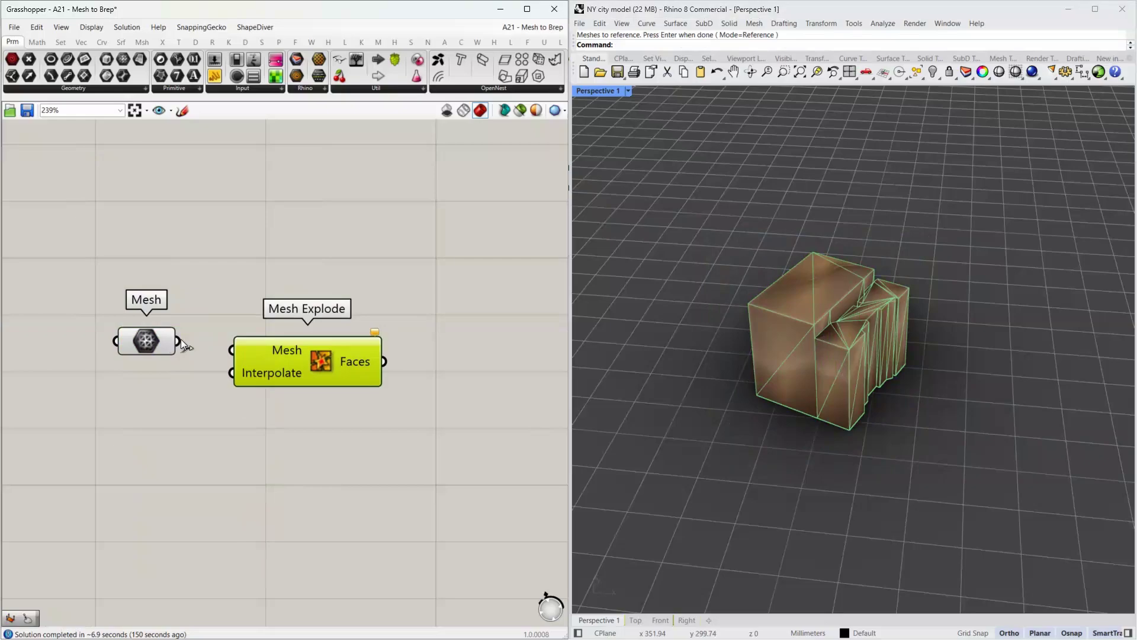
scroll(252, 417, down, 4)
drag(268, 375, 294, 402)
click(266, 393)
scroll(220, 334, up, 2)
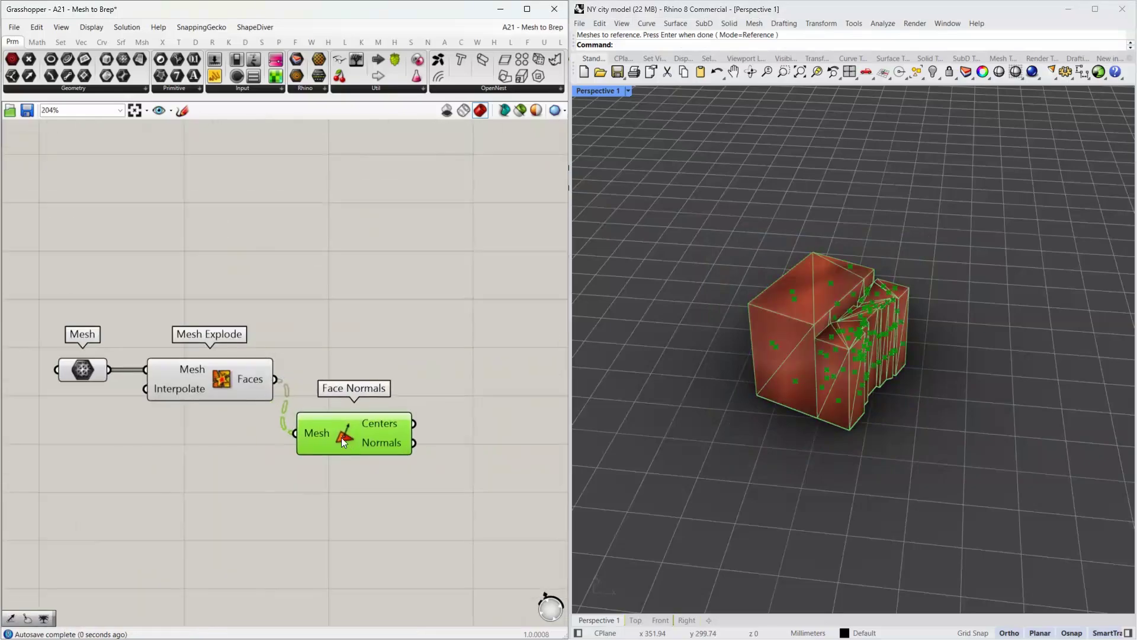
double_click(426, 396)
text(point group)
key(Return)
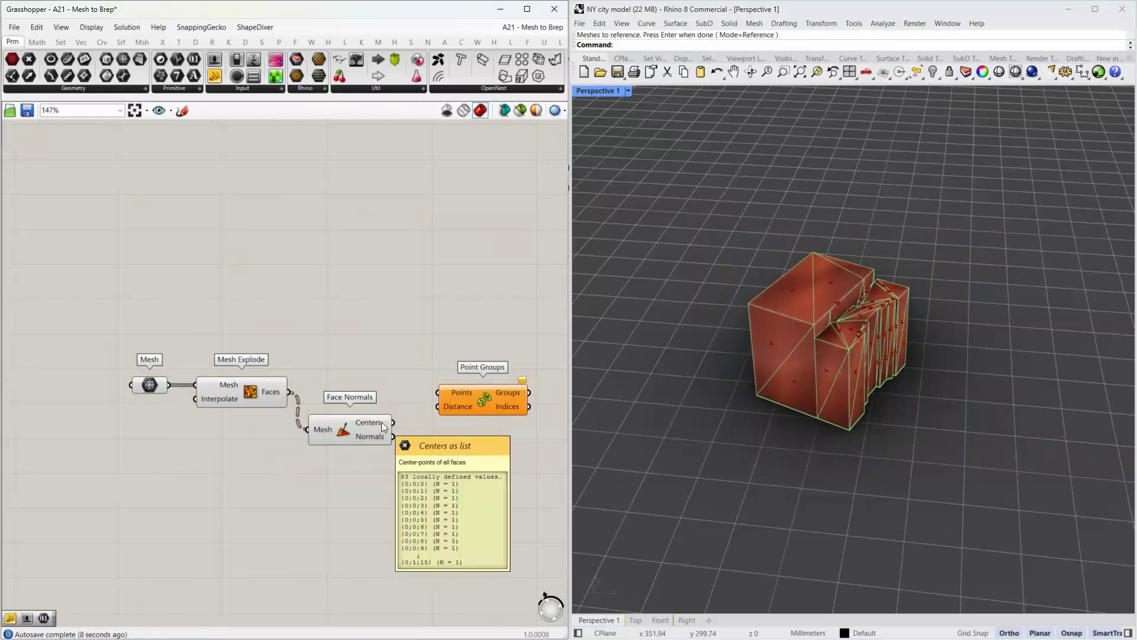
- Add Trim Tree feeding Point Groups, with a 0.0001 panel as its Distance
double_click(485, 465)
text(trim tree)
key(Return)
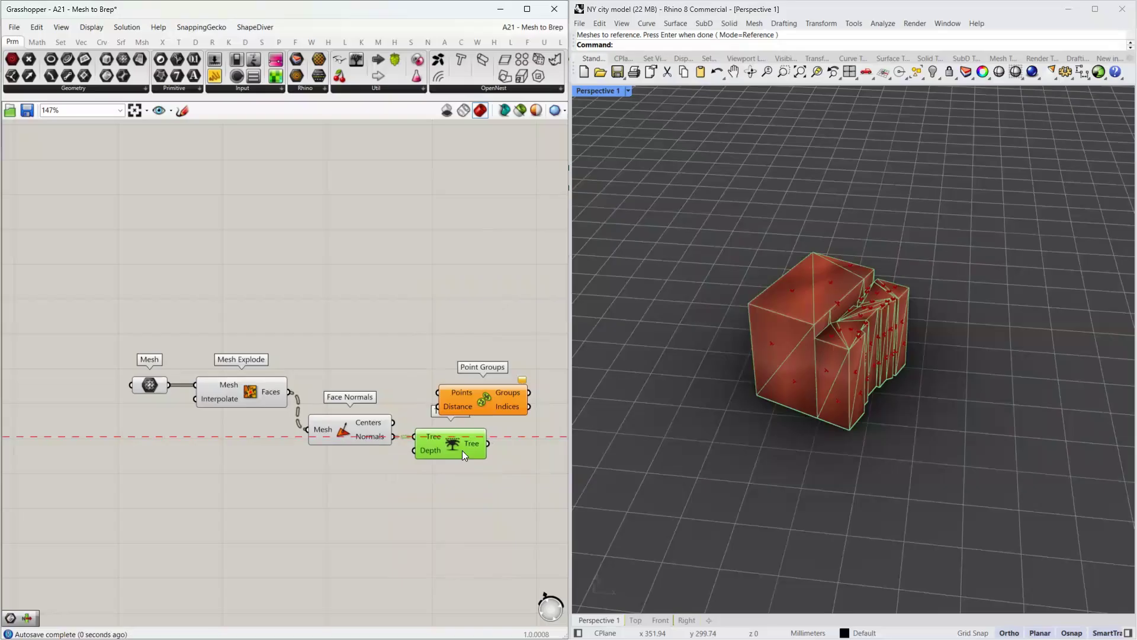
drag(483, 399, 559, 450)
right_drag(474, 441, 338, 438)
drag(378, 442, 379, 441)
double_click(306, 473)
text(0.0001)
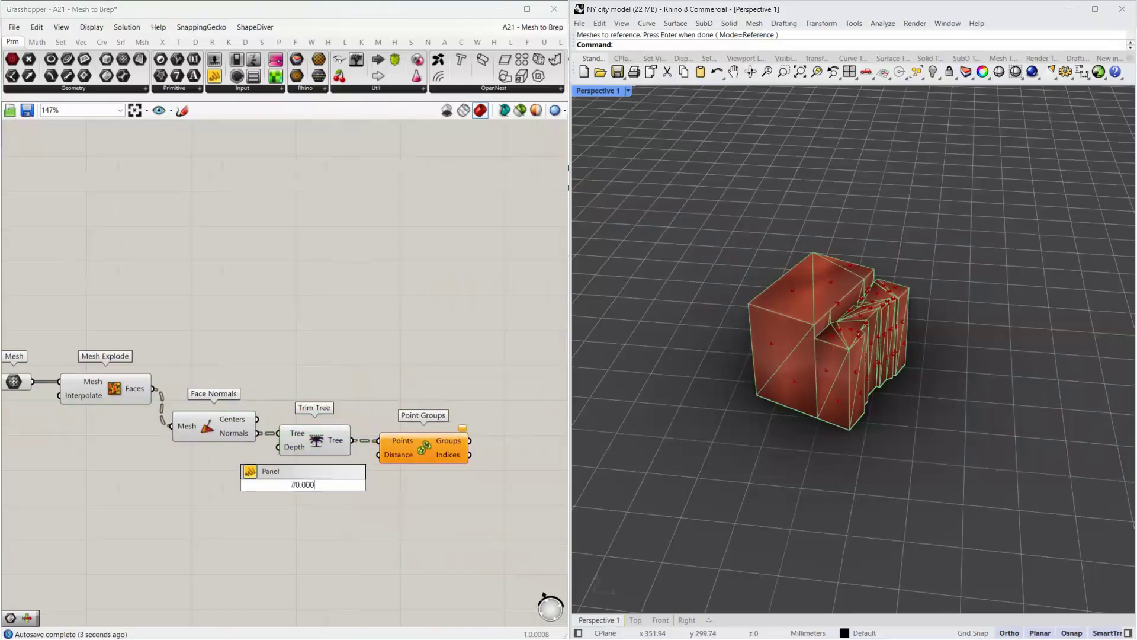
key(Return)
drag(353, 477, 379, 454)
- Add List Item, taking the exploded faces as List and Trim Tree output as Index
right_drag(389, 445, 331, 453)
double_click(400, 404)
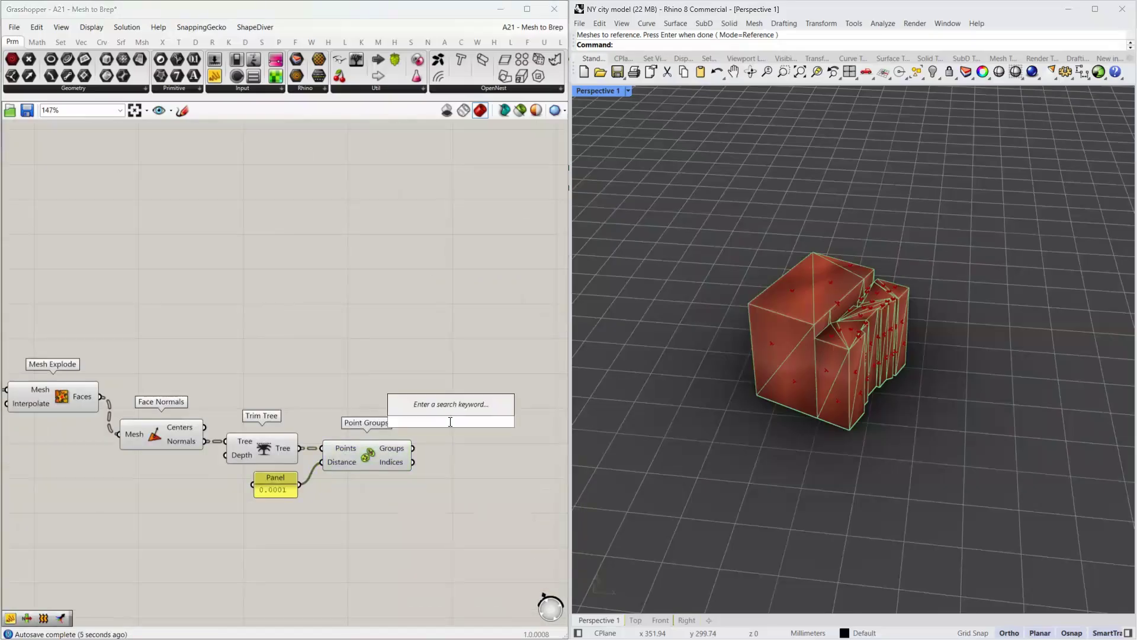
text(list item)
key(Return)
mouse_move(431, 385)
mouse_down()
mouse_move(462, 375)
mouse_move(447, 397)
mouse_up()
right_drag(273, 440, 78, 399)
click(78, 398)
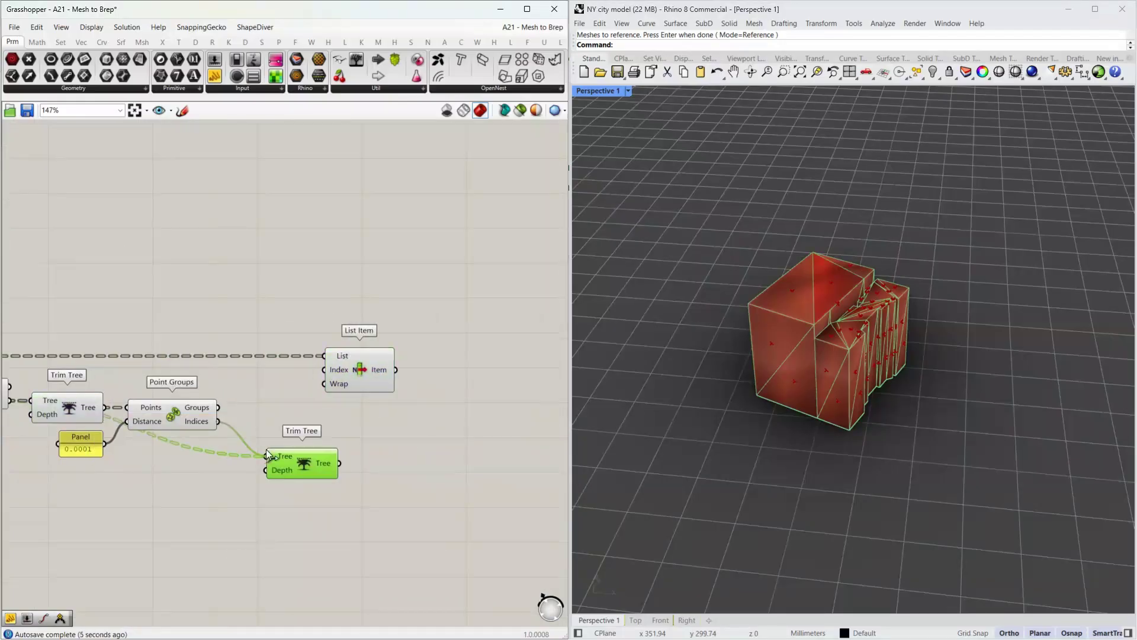
drag(315, 377, 324, 369)
drag(360, 383, 400, 383)
- Feed the group indices into List Length and paste a Trim Tree copy beside it
drag(218, 422, 294, 465)
click(280, 451)
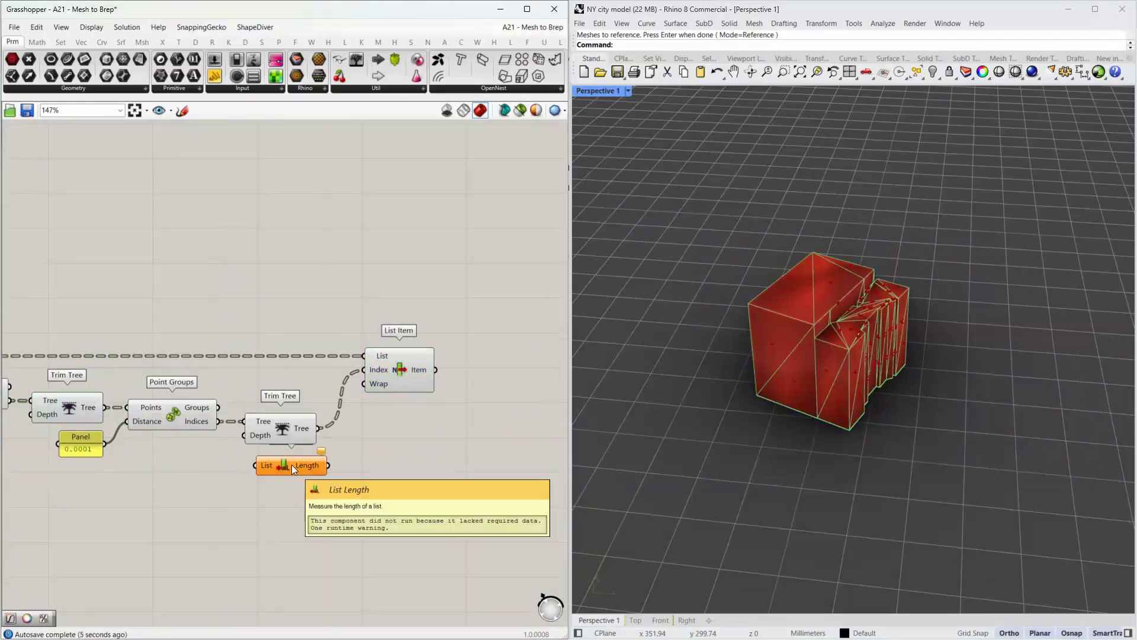
key(ctrl+v)
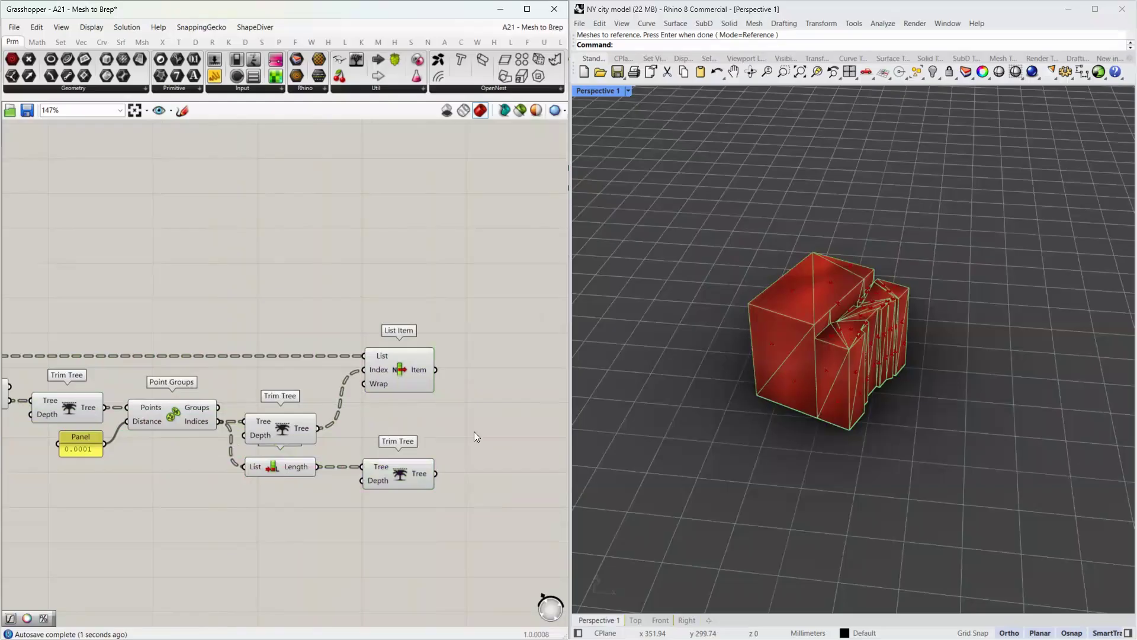
double_click(474, 436)
text(partition)
- Wire the item list into Partition List and add Weaverbird's mesh join component
click(475, 405)
right_drag(532, 452, 306, 453)
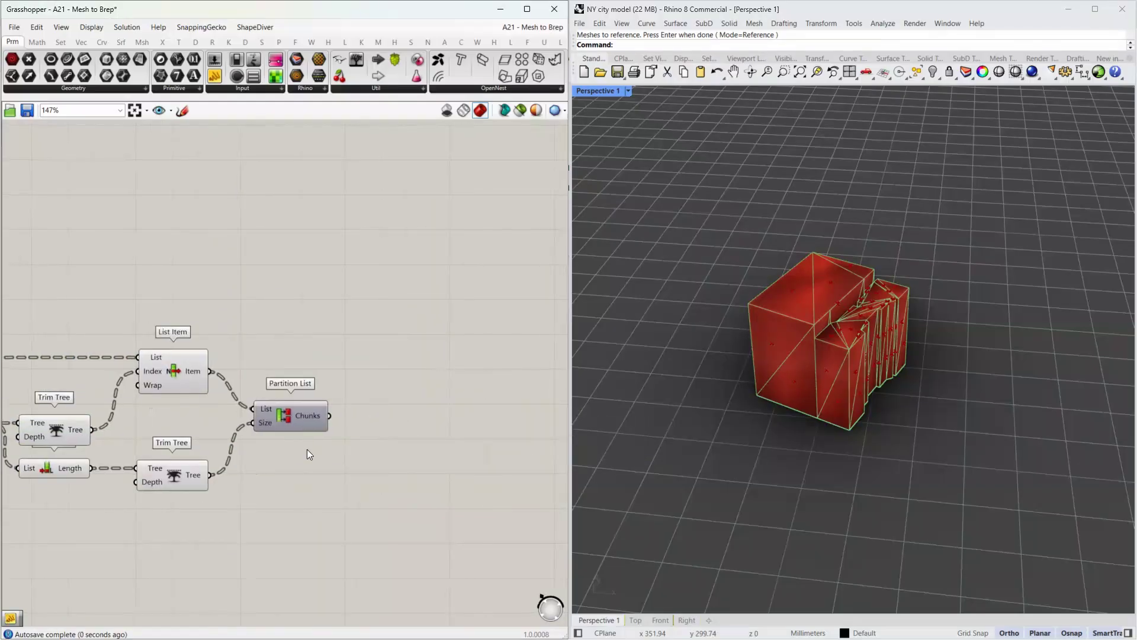
double_click(360, 419)
text(join and we)
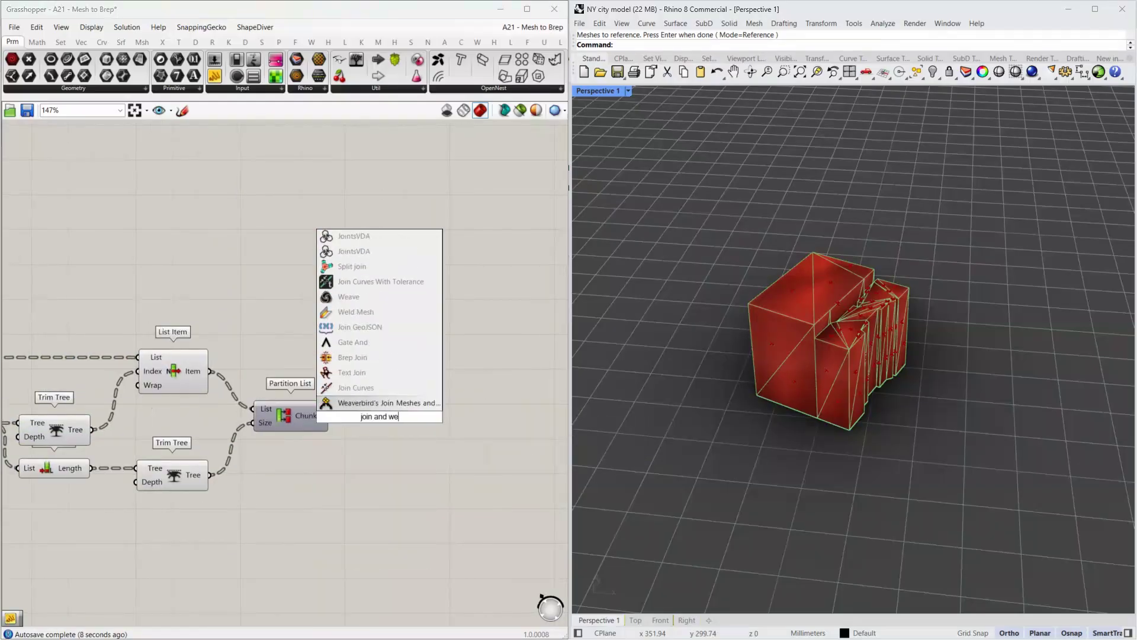
key(Return)
right_drag(479, 420, 375, 410)
- Add Mesh Edges on the welded mesh and join its naked edges with Join Curves
double_click(376, 410)
text(mes)
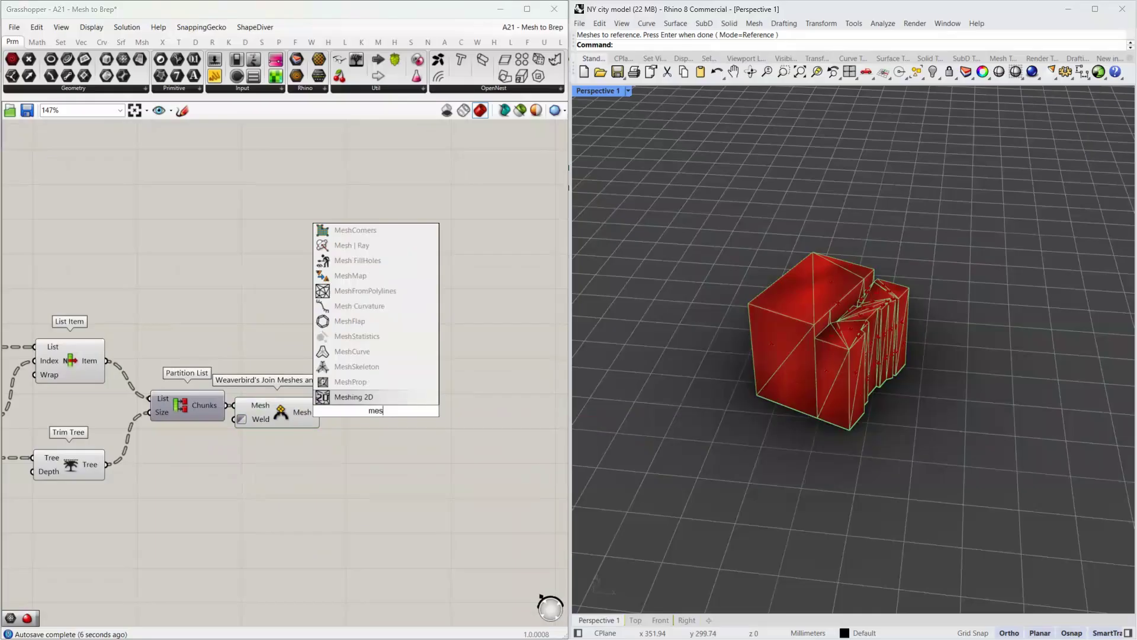
text(h edges)
key(Return)
right_drag(545, 400, 356, 398)
double_click(357, 397)
text(join)
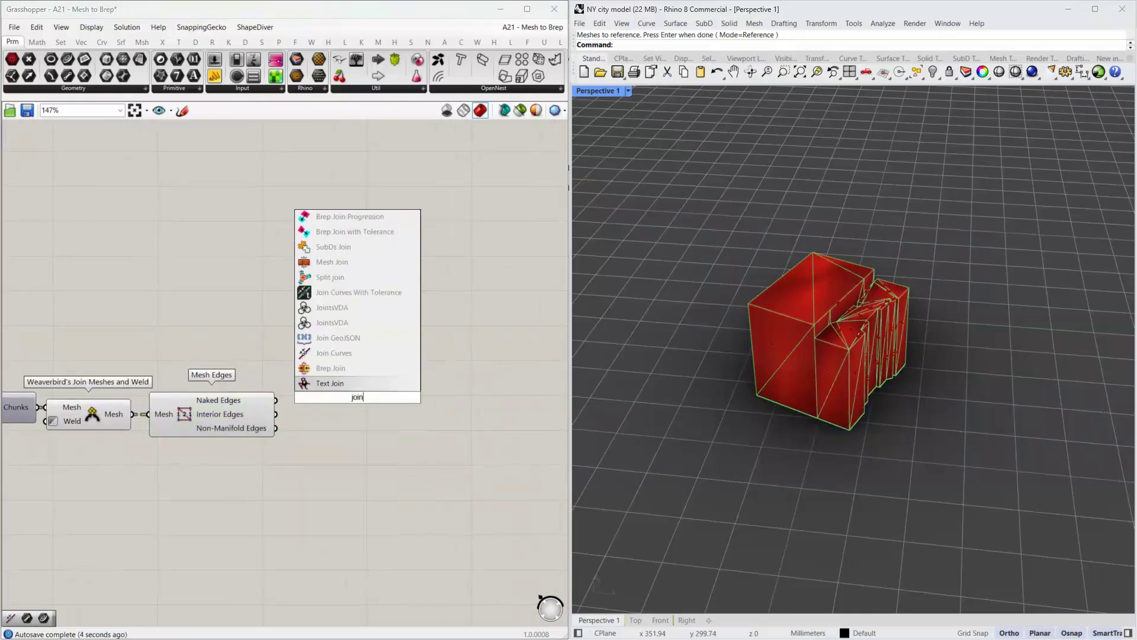
text( curves)
key(Return)
right_drag(426, 397, 371, 397)
- Turn the joined curves into Boundary Surfaces and pass them through a pasted Trim Tree
double_click(371, 397)
text(boundary)
key(Return)
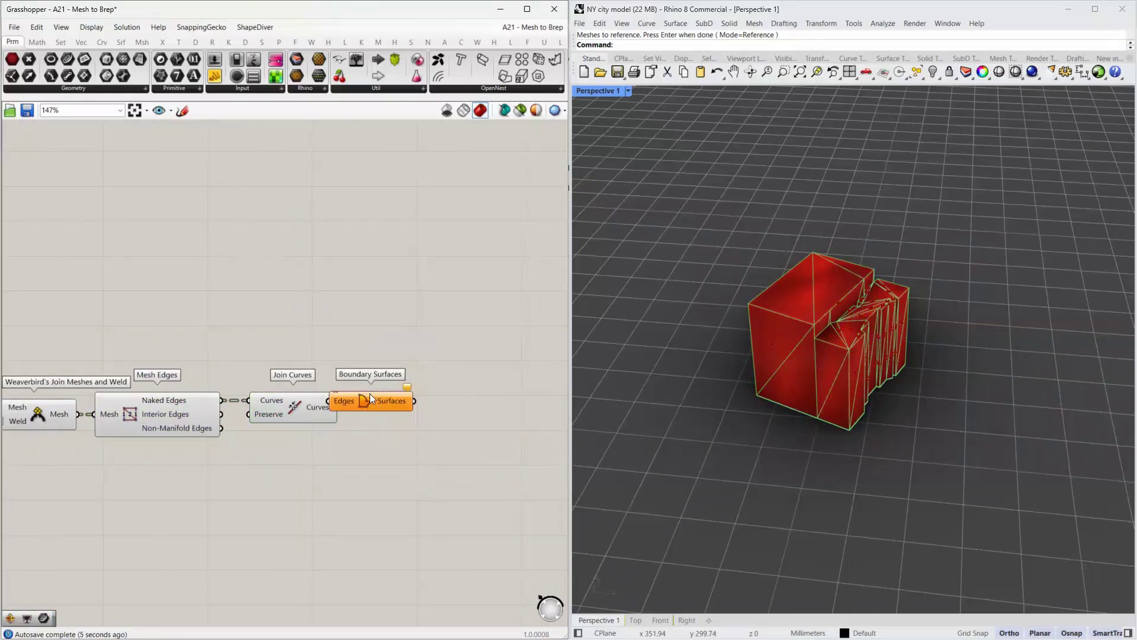
right_drag(423, 428, 291, 406)
scroll(291, 406, down, 2)
key(ctrl+shift+v)
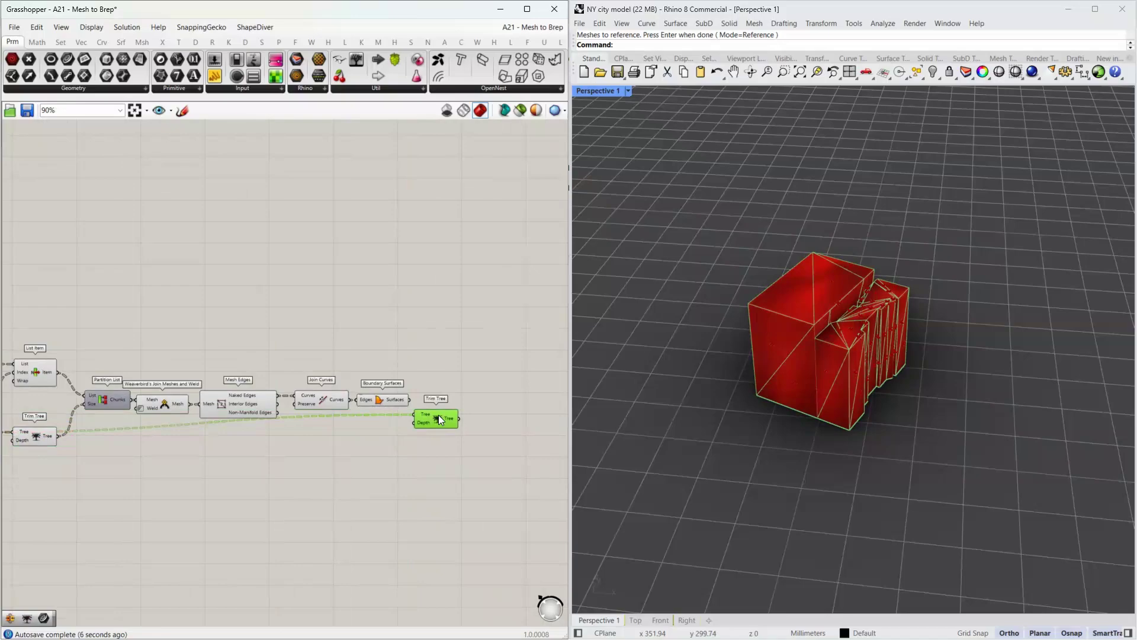
scroll(439, 418, up, 3)
right_drag(425, 390, 318, 395)
- Join the trimmed surfaces with Brep Join and collect the result in a Brep container
double_click(319, 395)
text(joi)
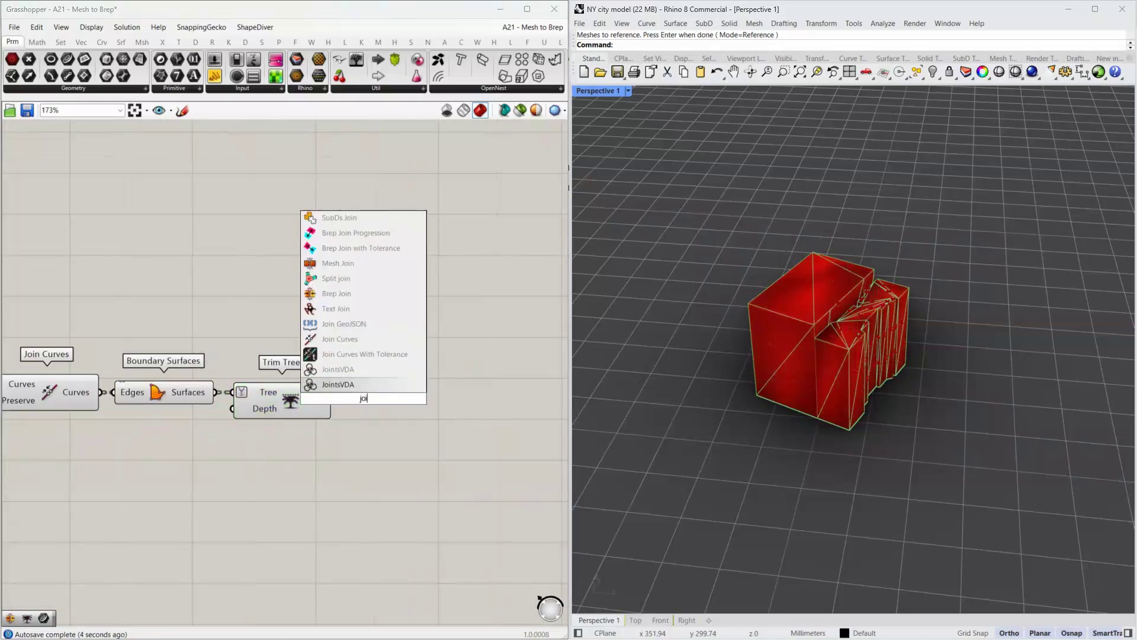
click(336, 293)
drag(406, 402, 447, 395)
double_click(489, 391)
text(brep)
key(Return)
scroll(491, 305, down, 3)
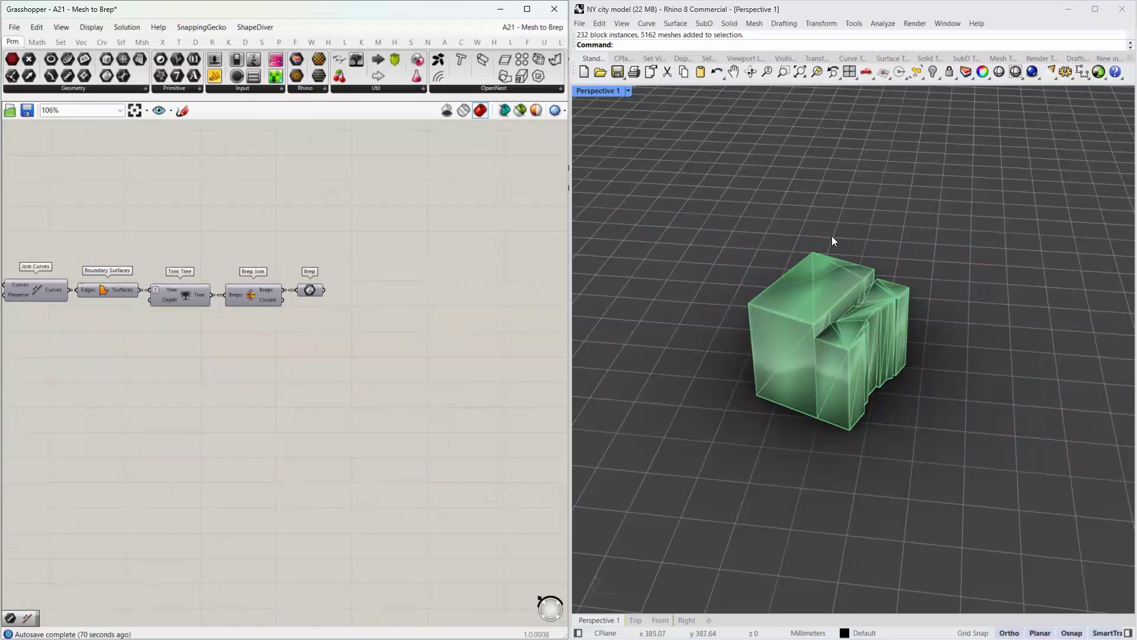
- Bake the Brep output and move the baked building beside the original mesh
right_click(313, 289)
click(364, 473)
click(796, 334)
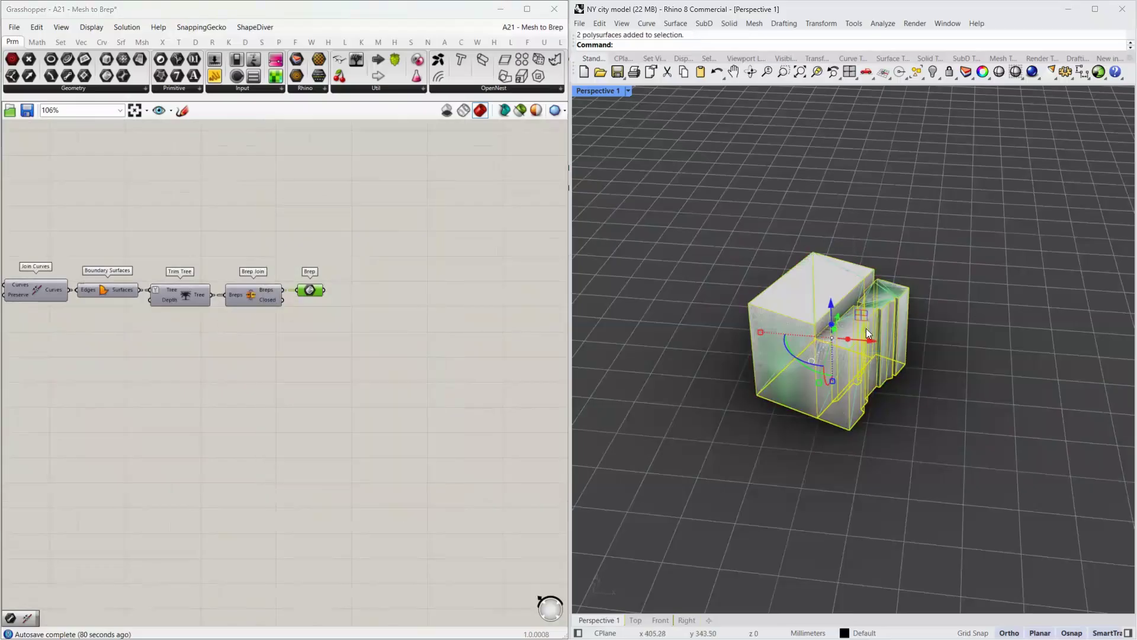
drag(866, 328, 1014, 353)
key(Escape)
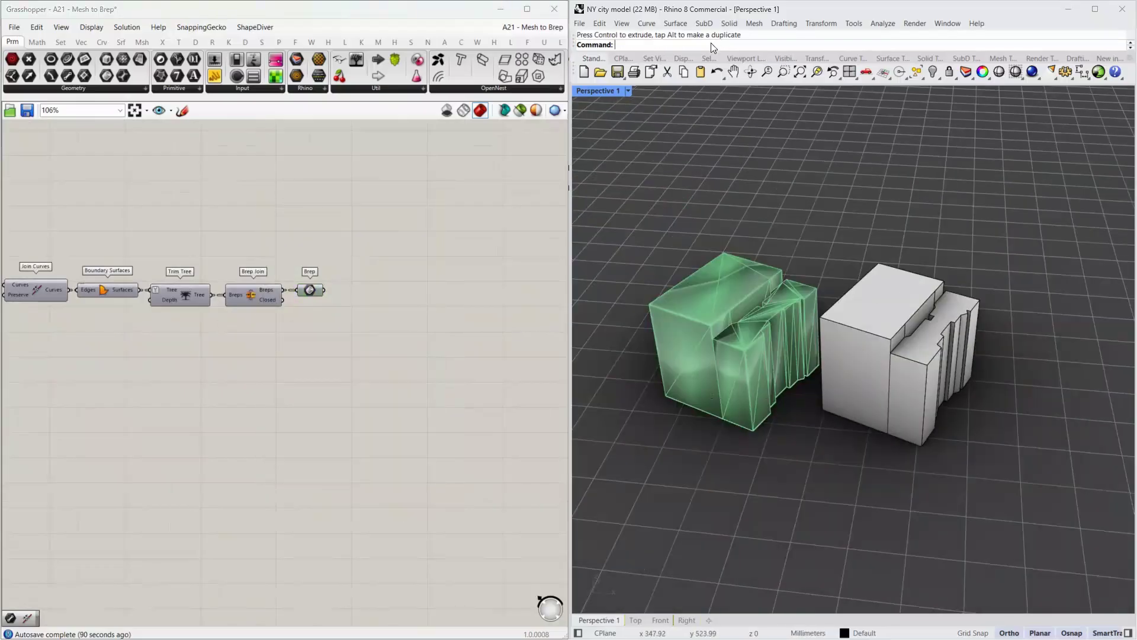
text(PushPull)
- PushPull the baked building's top block downward
key(Return)
click(876, 298)
click(960, 310)
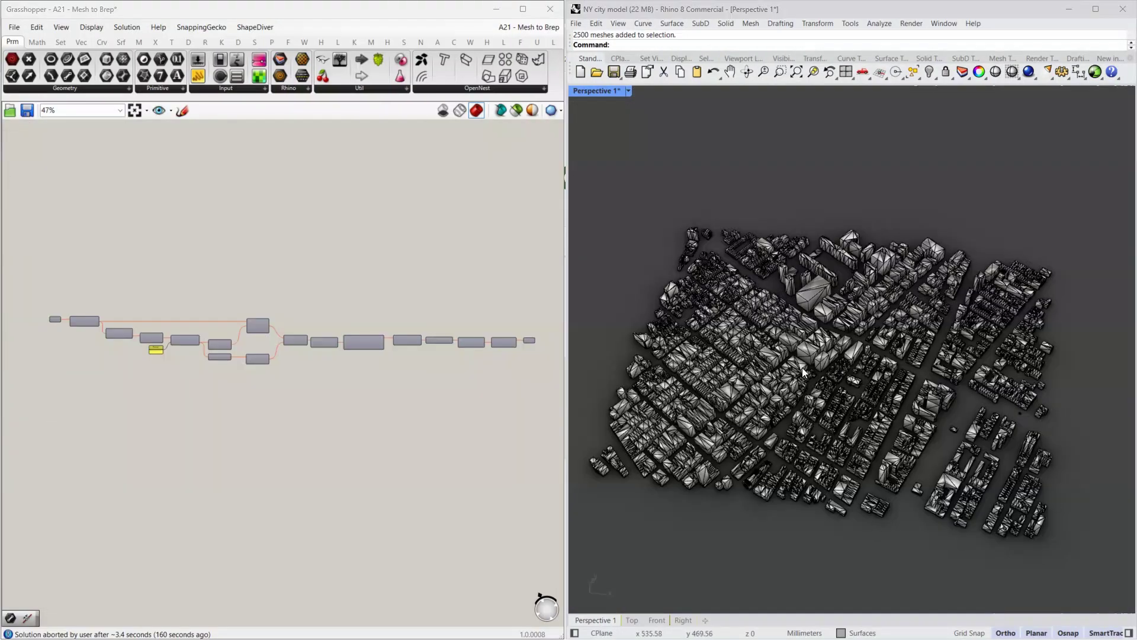
scroll(803, 367, up, 5)
scroll(824, 326, up, 5)
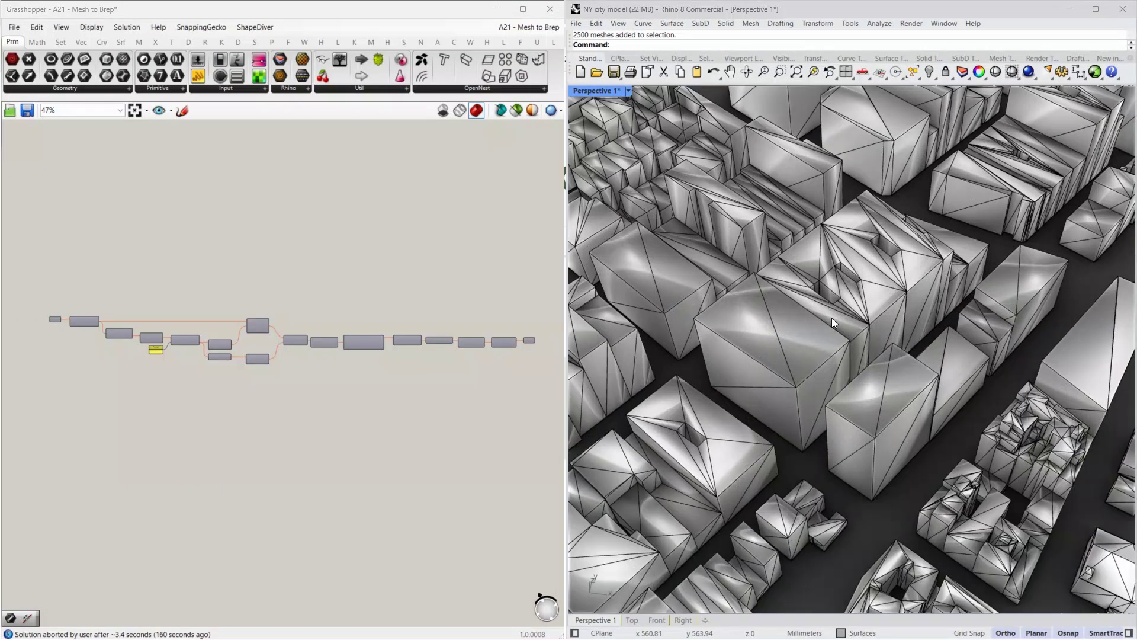
click(657, 49)
text(Pus)
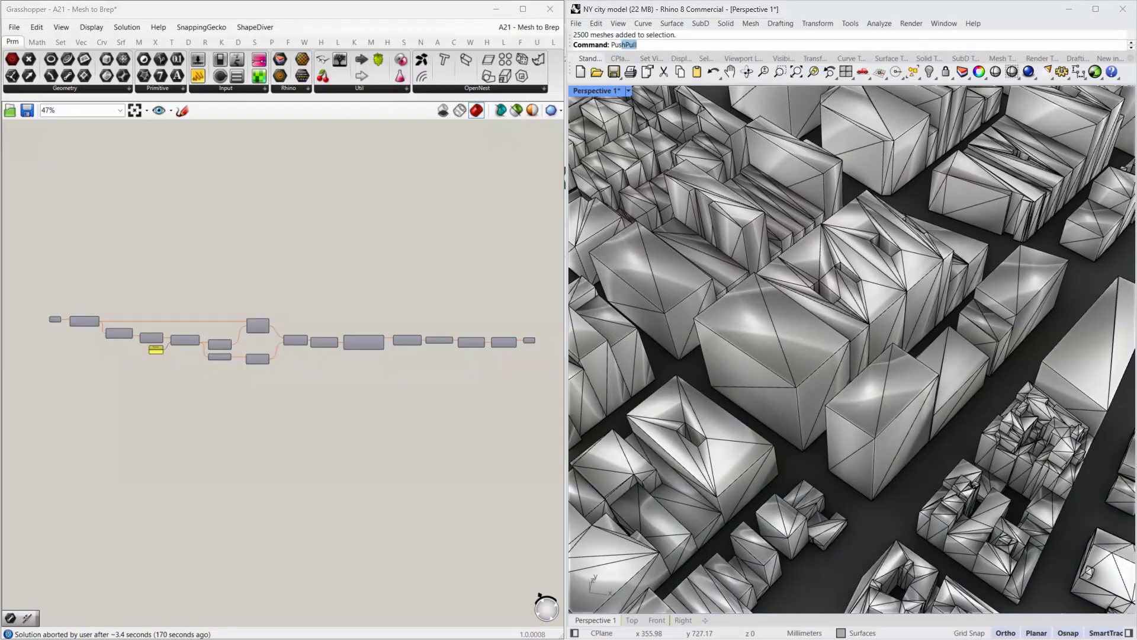
text(hPull)
key(Return)
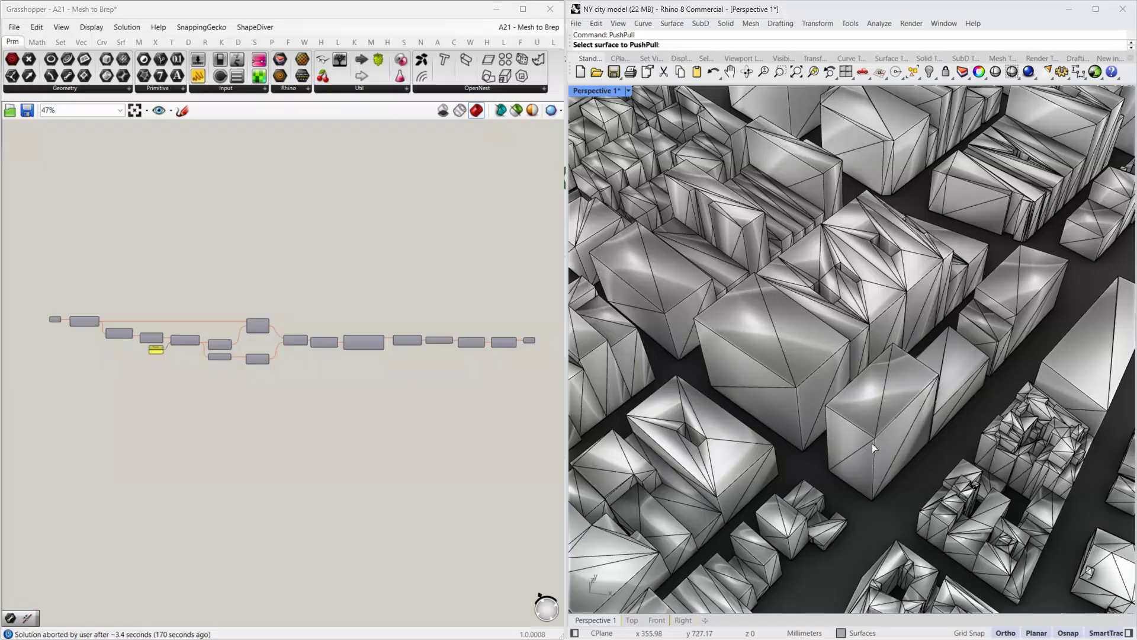
scroll(814, 424, down, 3)
scroll(817, 417, down, 3)
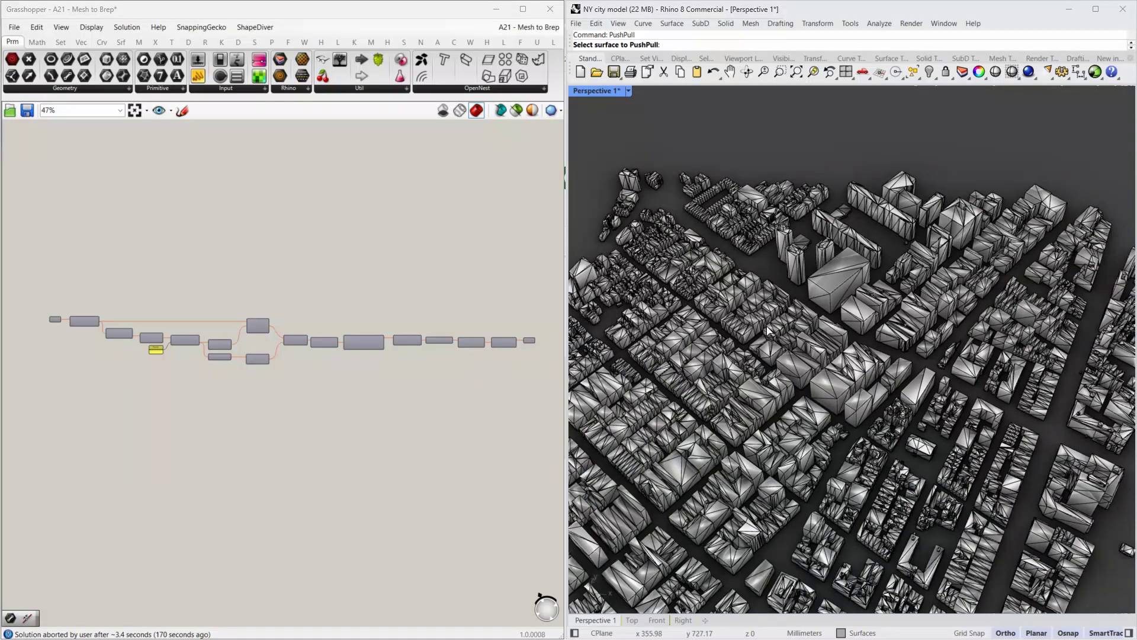
scroll(819, 400, down, 3)
scroll(822, 384, down, 2)
scroll(822, 383, down, 1)
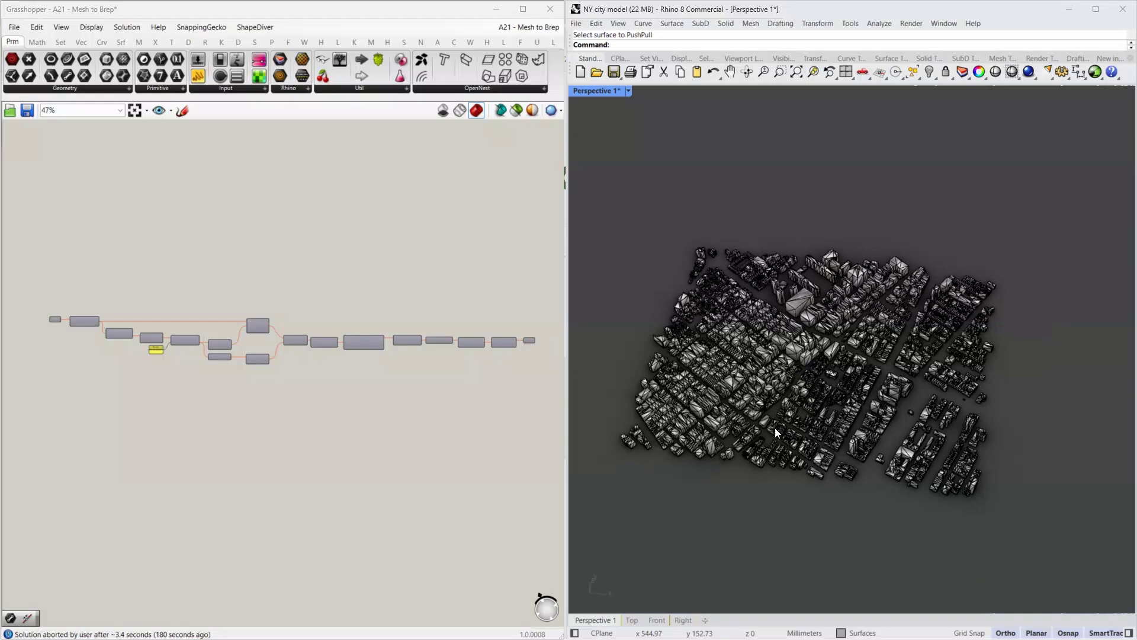
- Set all 2500 city meshes as the script's Mesh input via Set Multiple Meshes
drag(1010, 227, 582, 507)
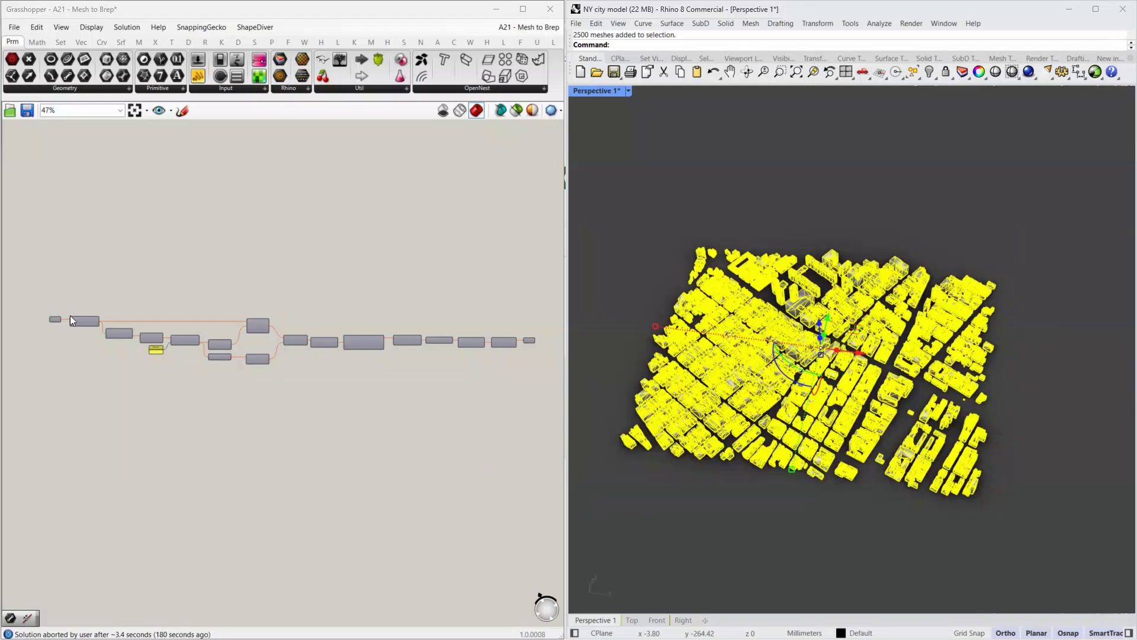
right_click(55, 319)
click(100, 472)
click(533, 342)
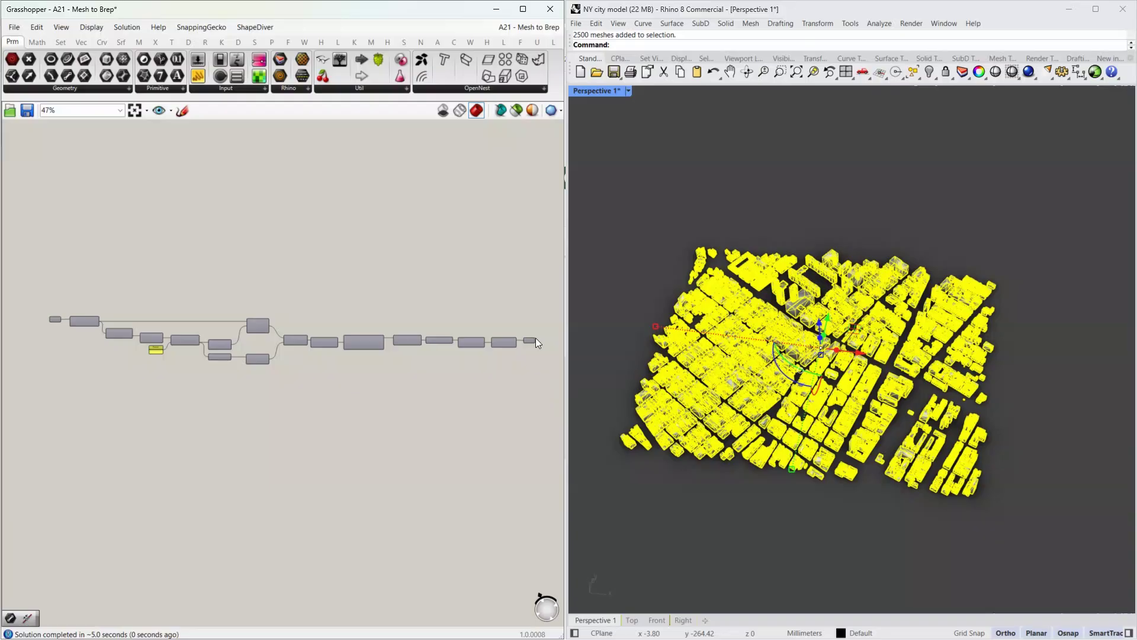
drag(1037, 225, 609, 512)
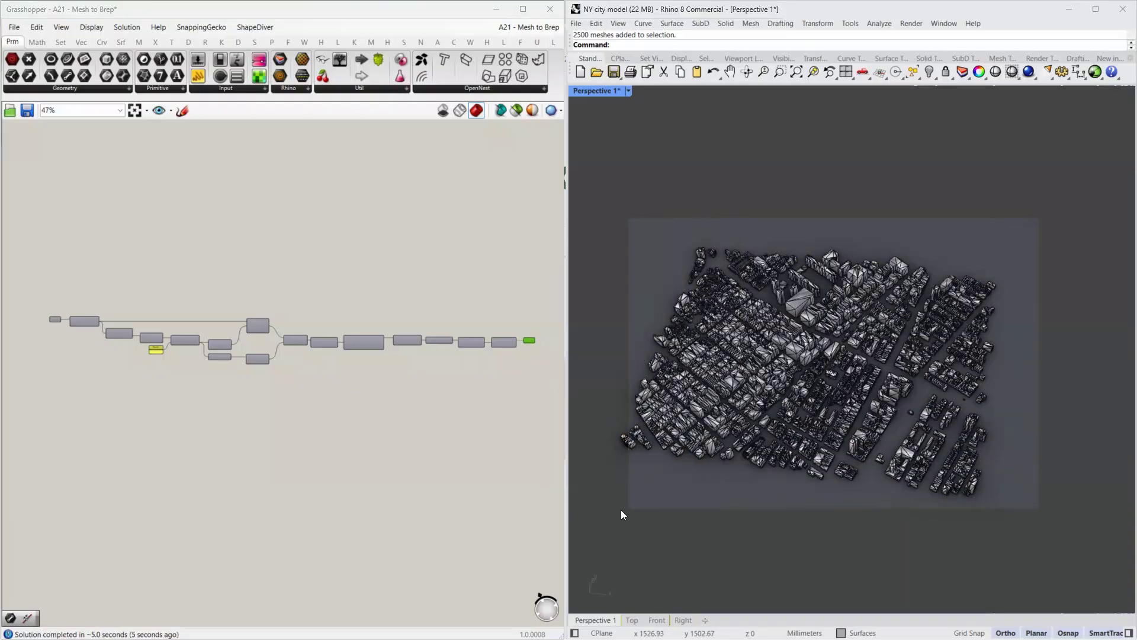
key(Escape)
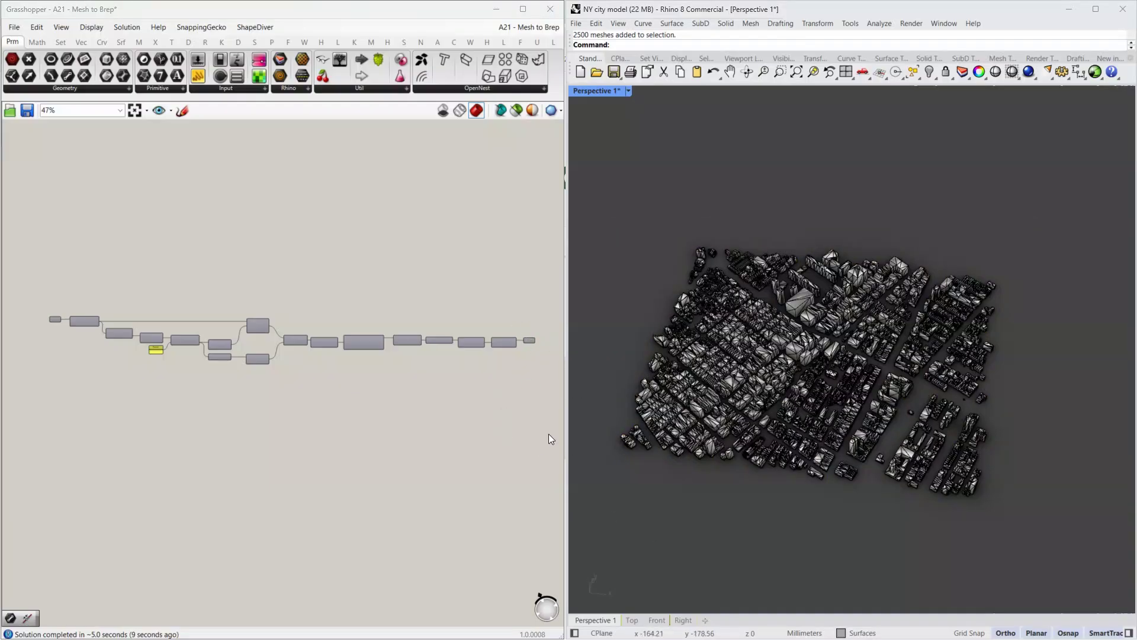
- Bake the converted city and move the baked group right of the original
right_click(528, 340)
click(571, 391)
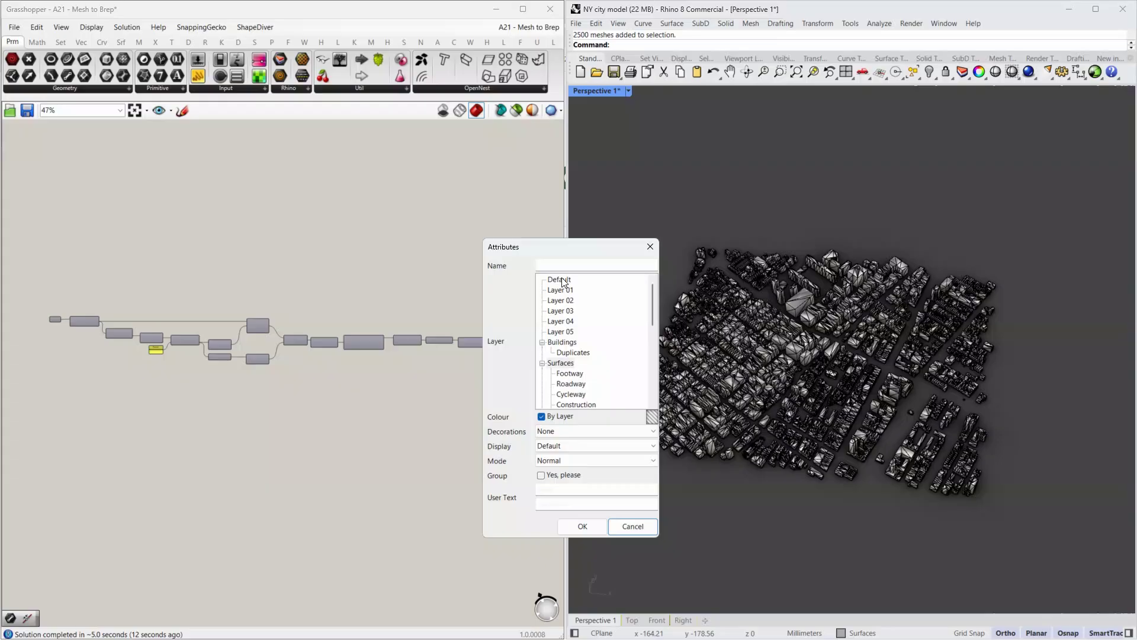
click(582, 526)
click(828, 328)
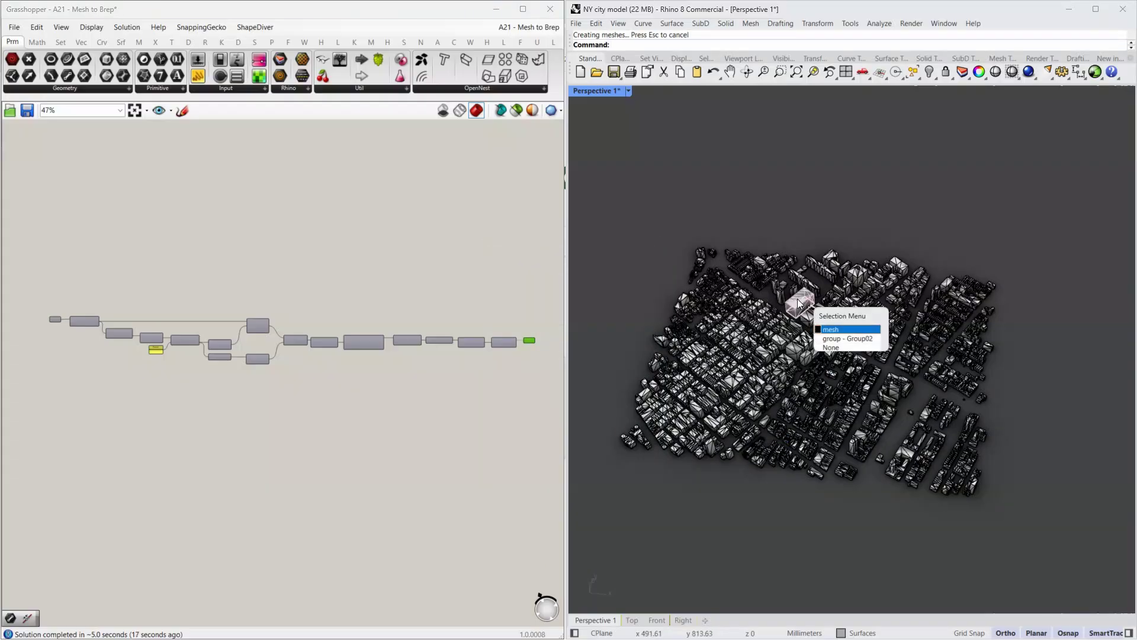
click(826, 336)
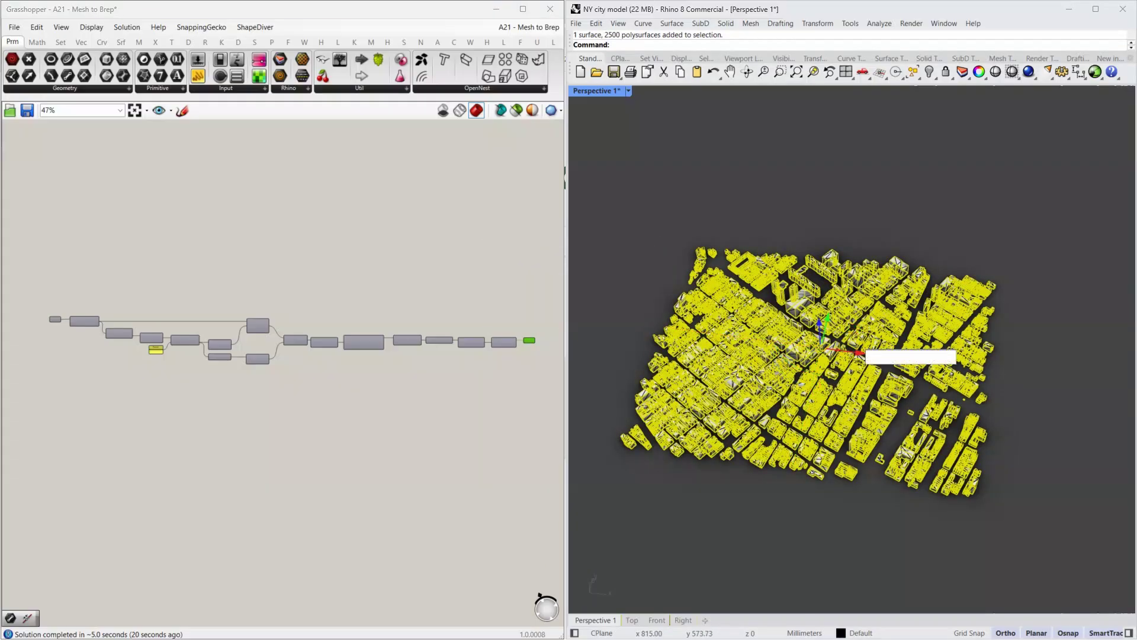
drag(861, 354, 1101, 373)
- PushPull several flat block tops upward into taller buildings
click(789, 523)
scroll(938, 442, down, 2)
scroll(984, 434, up, 3)
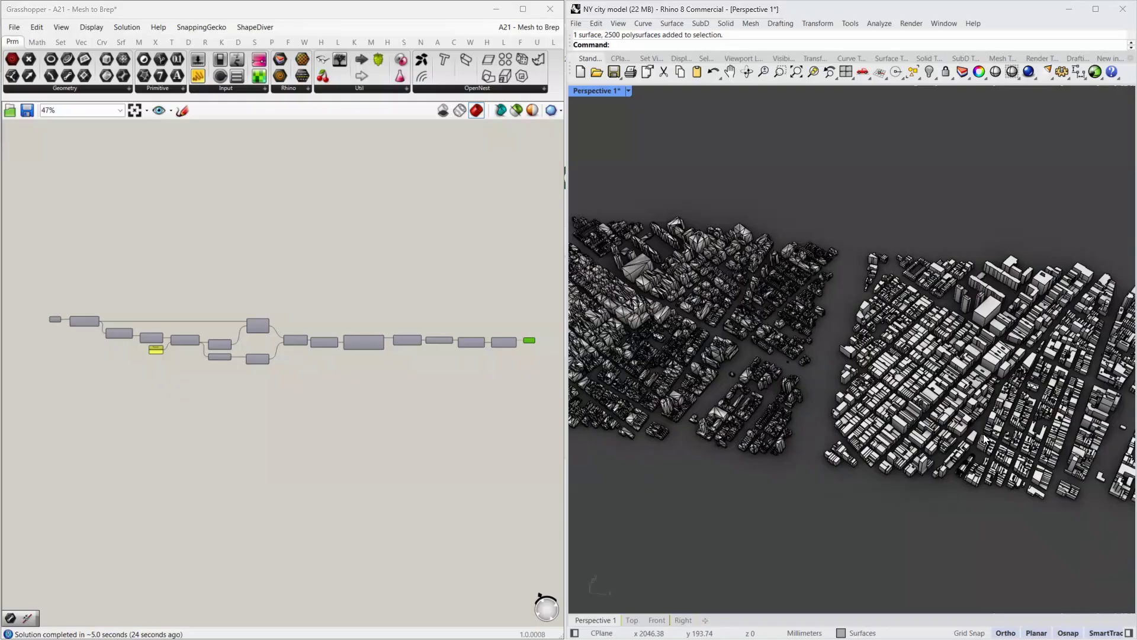
scroll(1035, 291, up, 3)
scroll(1036, 290, up, 2)
text(P)
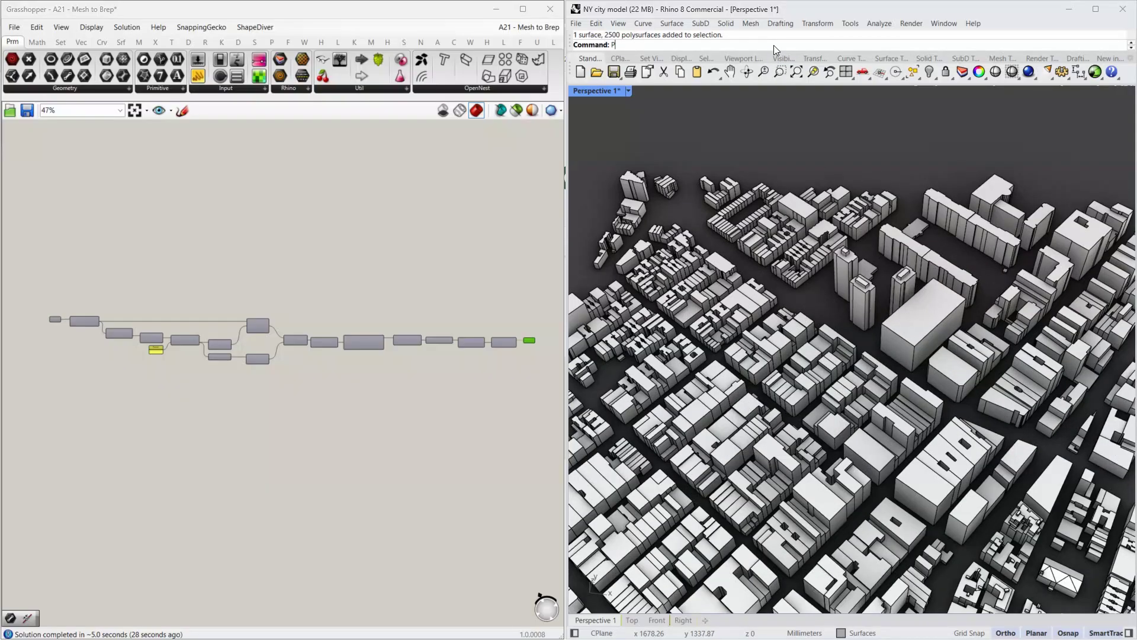
text(ushPukk)
key(Return)
text(Push)
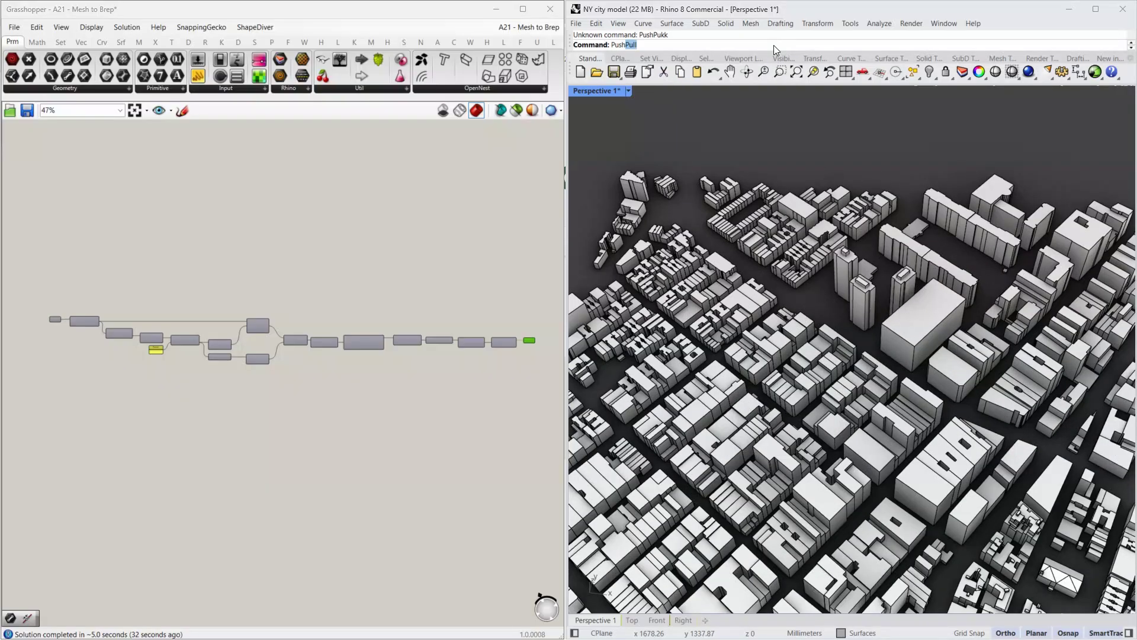
text(Pull)
key(Return)
click(931, 327)
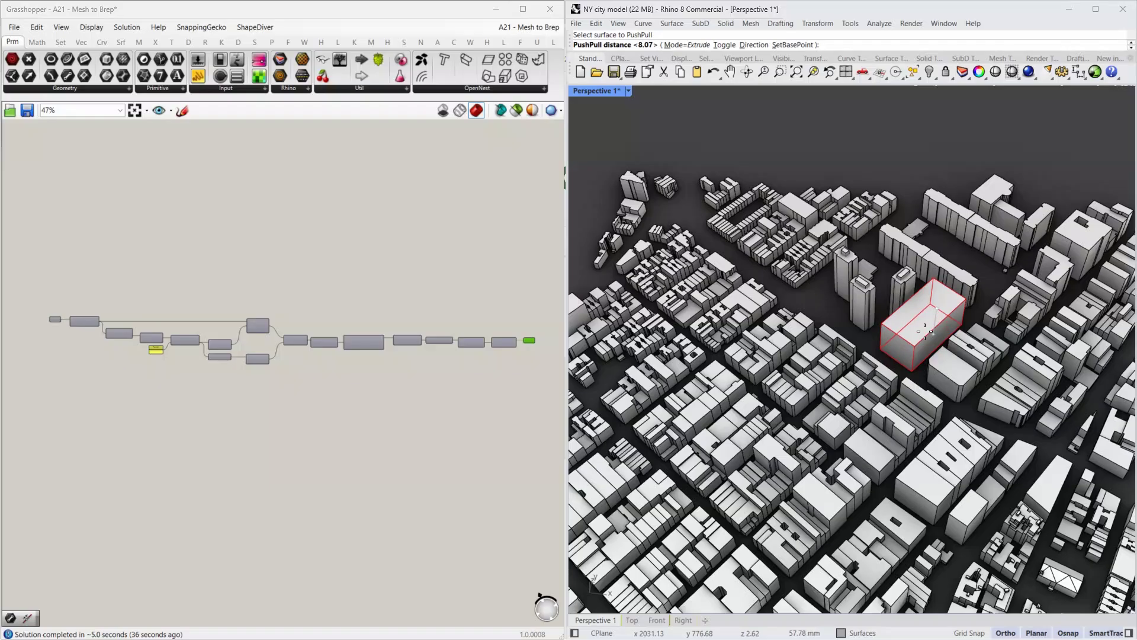
click(928, 329)
click(897, 360)
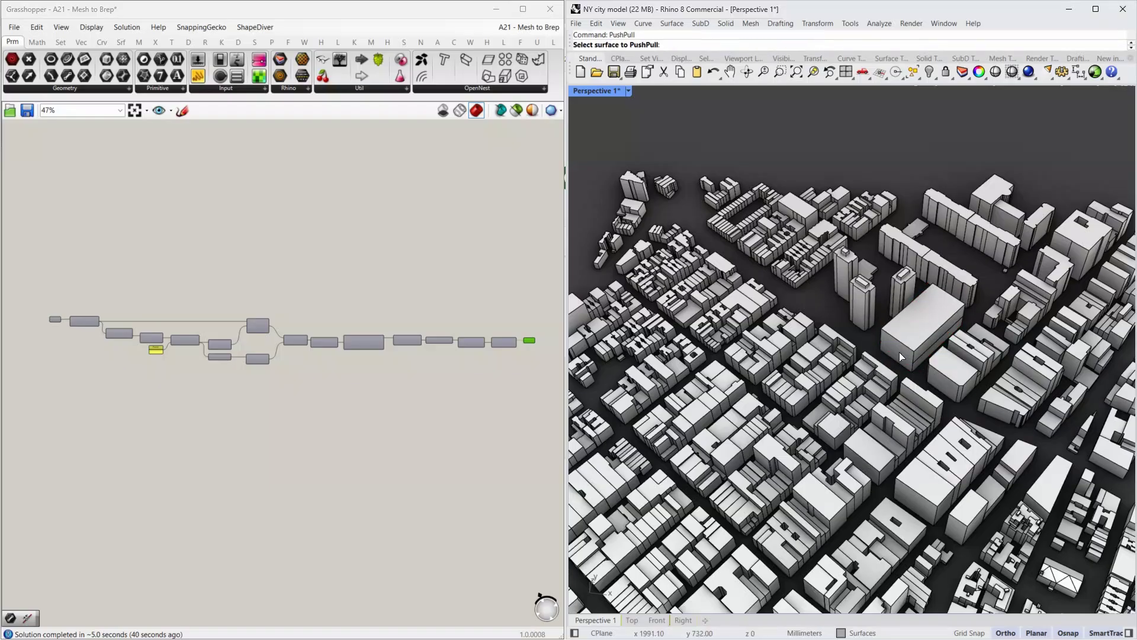
click(933, 360)
scroll(977, 360, up, 3)
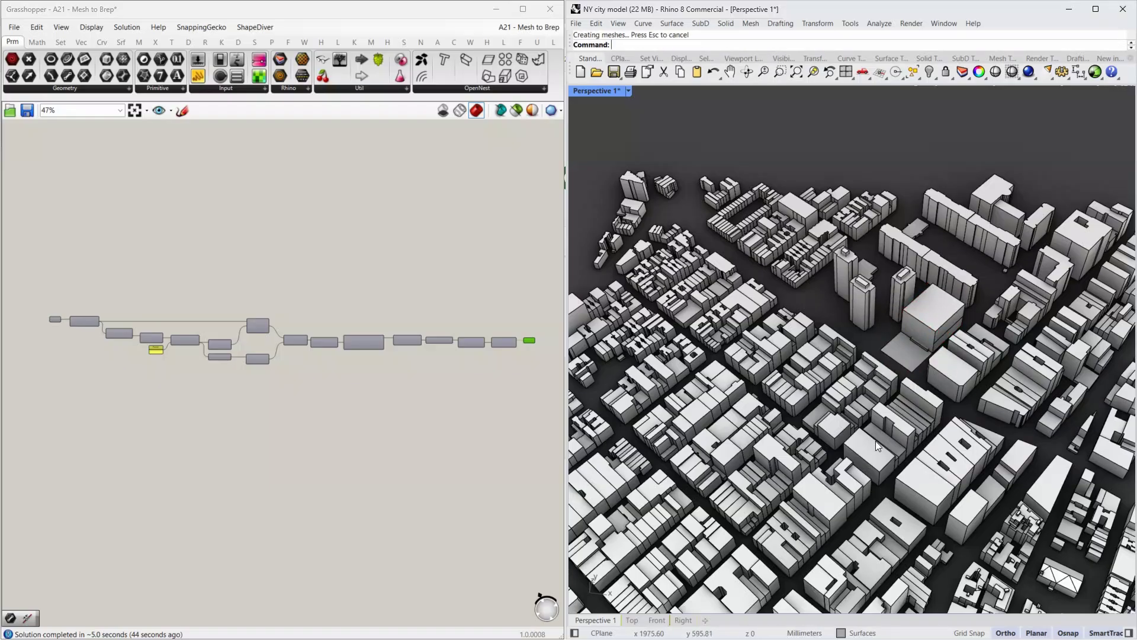
scroll(878, 461, up, 3)
- Repeat PushPull, choosing the correct overlapping face, and push a block top down
right_click(878, 461)
click(873, 458)
click(870, 486)
right_click(871, 486)
click(872, 491)
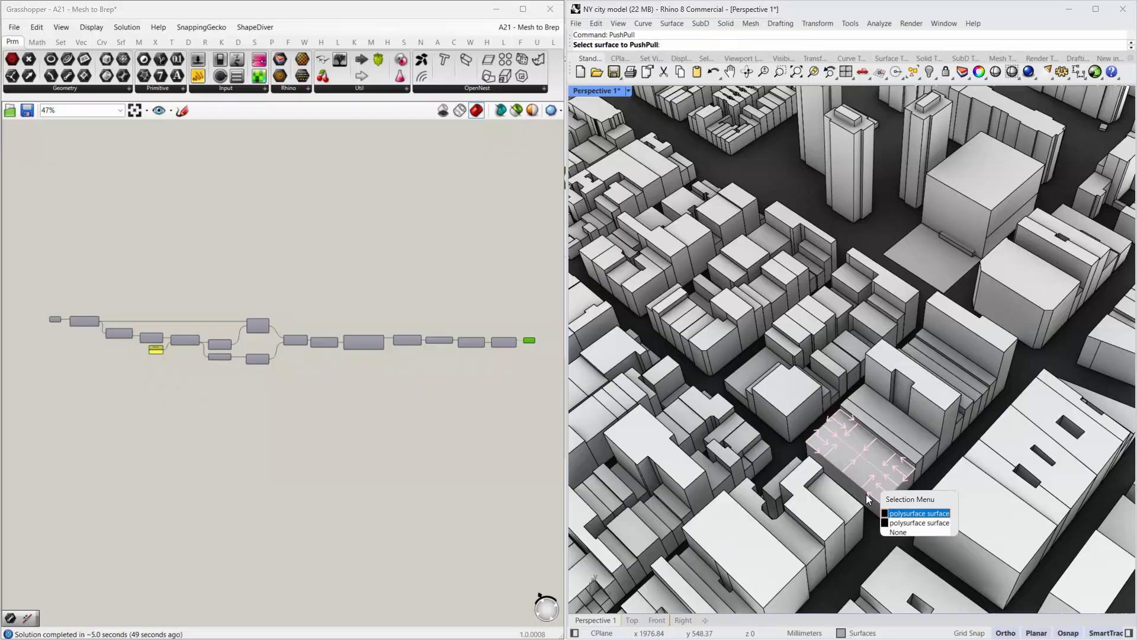
click(857, 493)
click(904, 490)
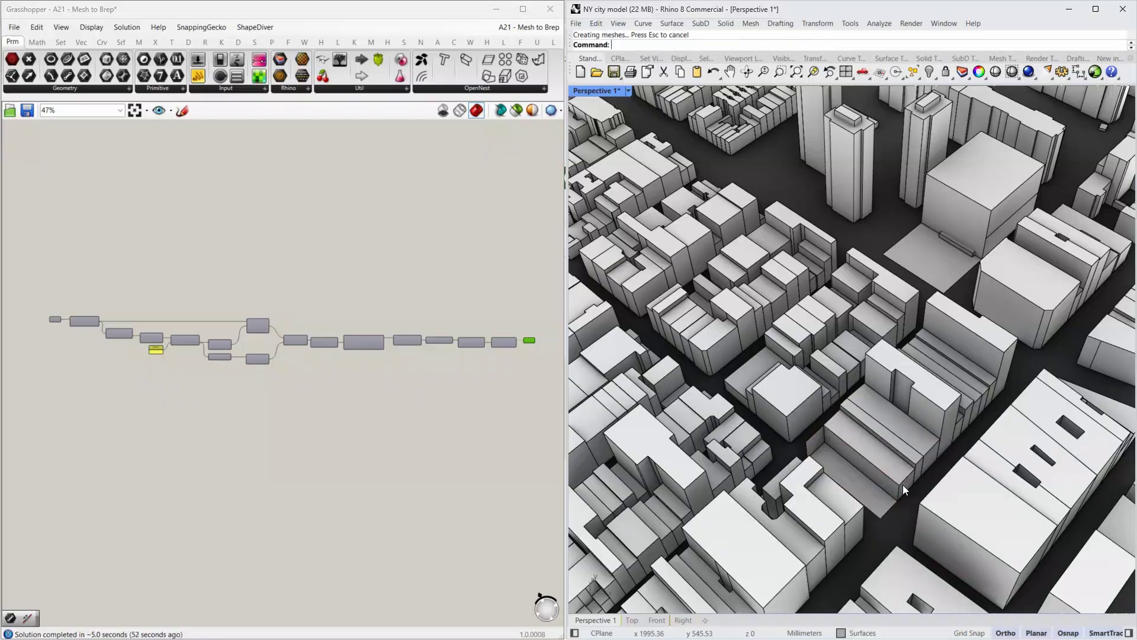
click(976, 495)
scroll(977, 494, down, 5)
scroll(956, 351, up, 2)
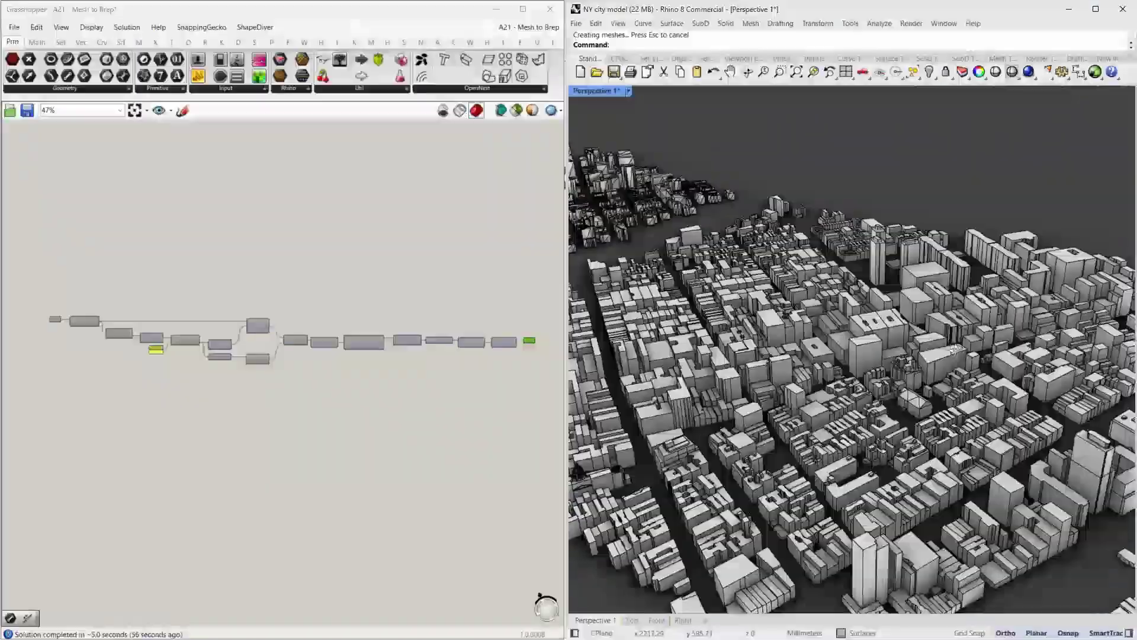
- Window-select the green building mesh and set it as the script's Mesh input
mouse_move(954, 350)
right_down()
mouse_move(682, 354)
mouse_move(927, 341)
mouse_move(821, 304)
mouse_move(900, 350)
right_up()
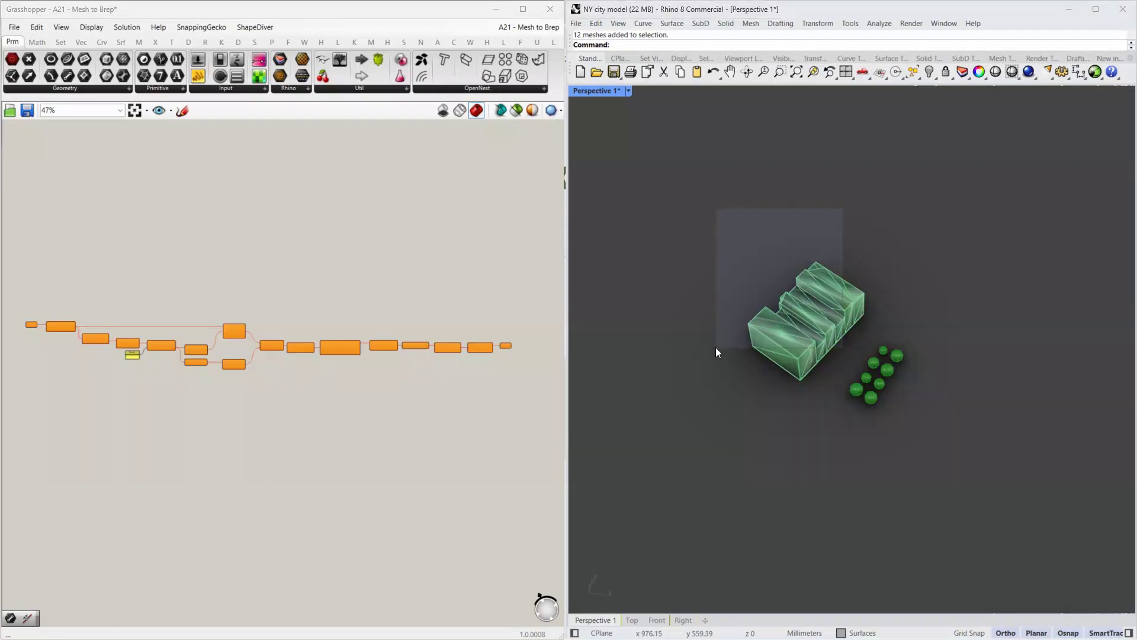
drag(841, 210, 715, 352)
right_click(31, 327)
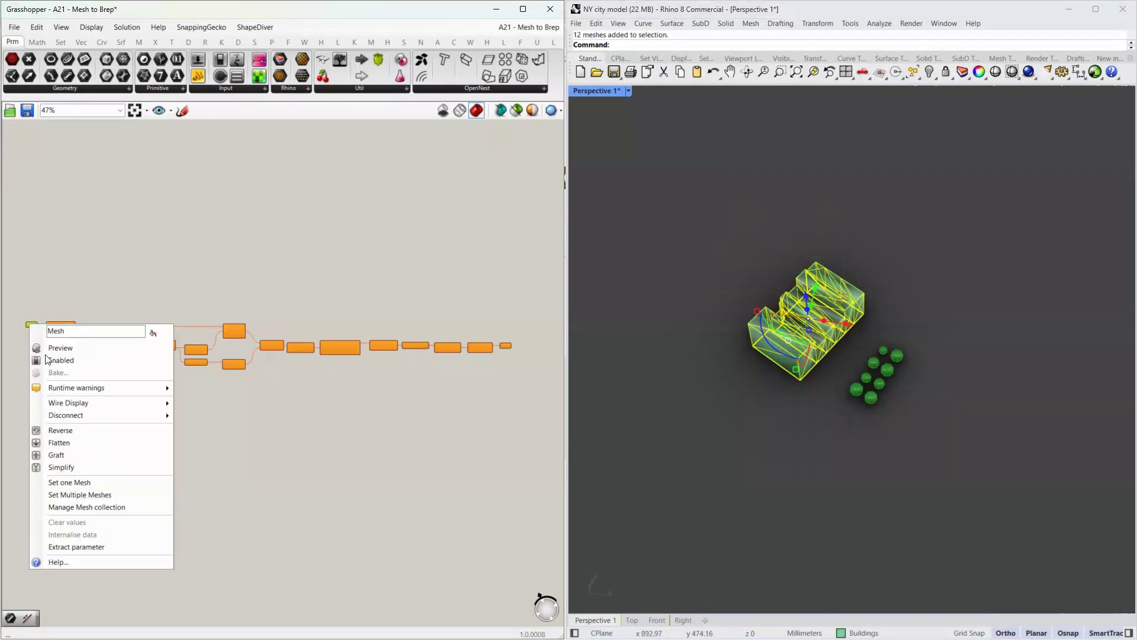
click(80, 492)
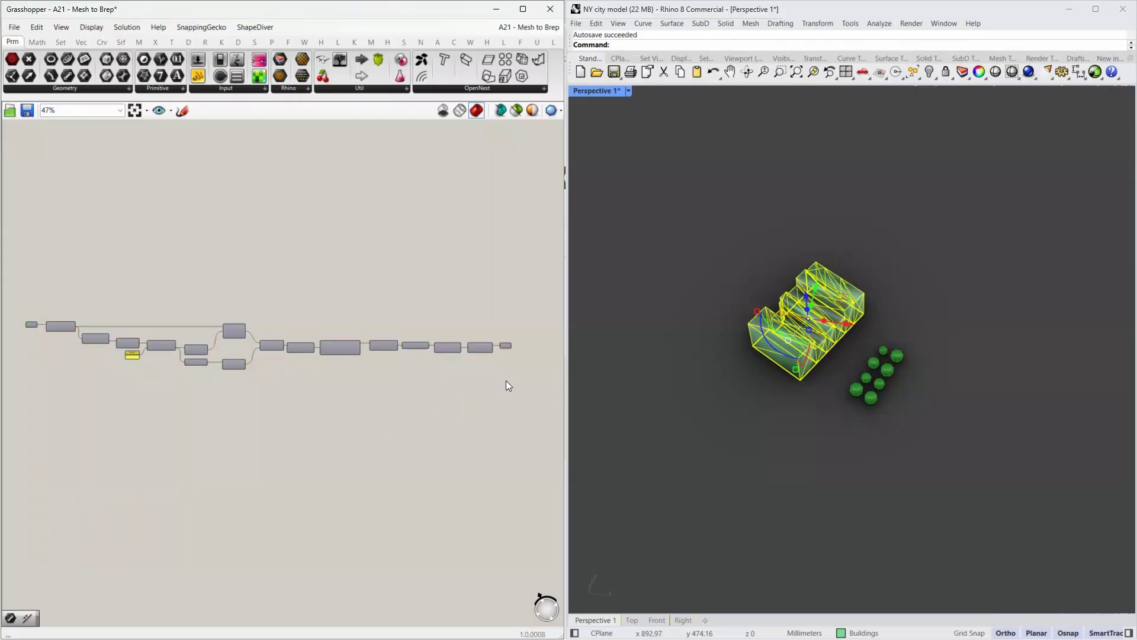
- Bake the converted building as 12 white polysurfaces
right_click(506, 348)
click(535, 394)
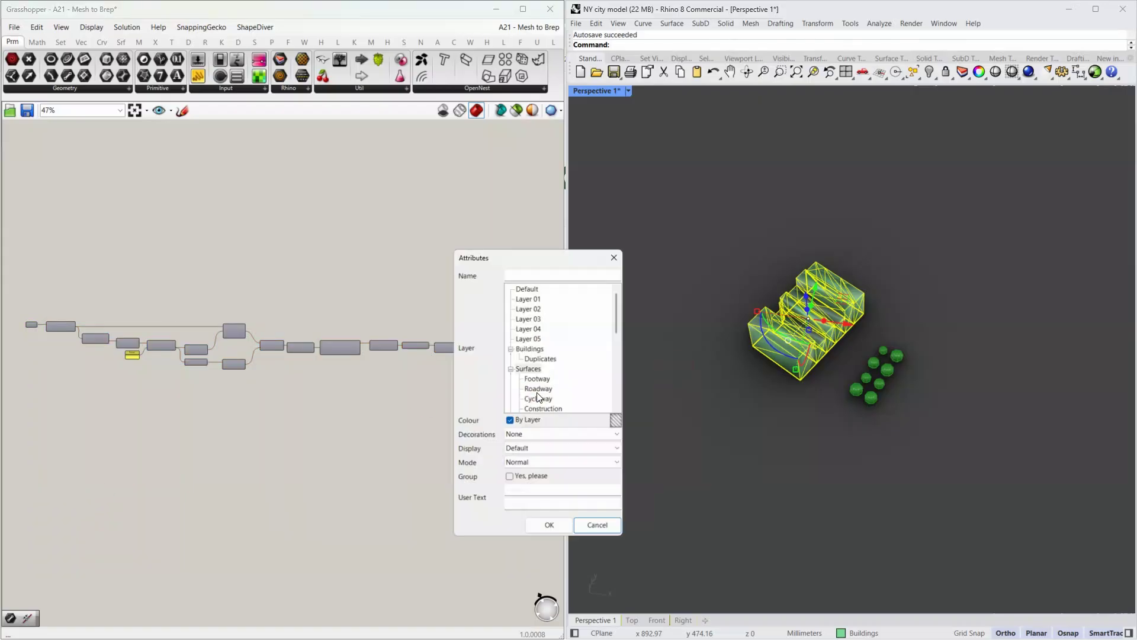
click(549, 529)
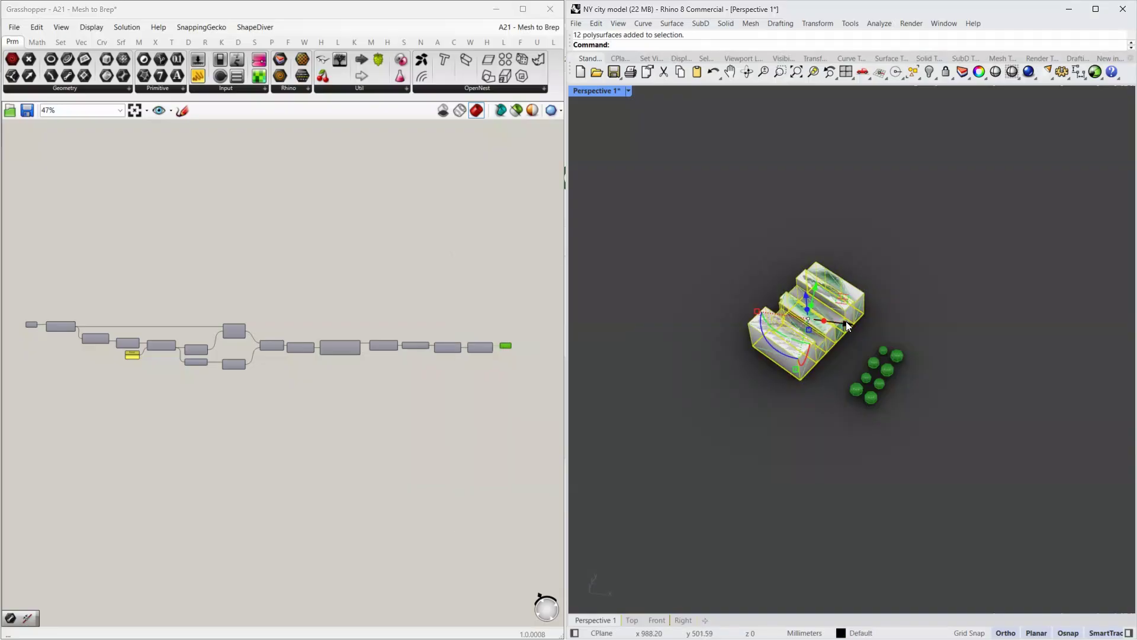
- Move the baked buildings left of the mesh and set the tree spheres as input
drag(845, 321, 731, 405)
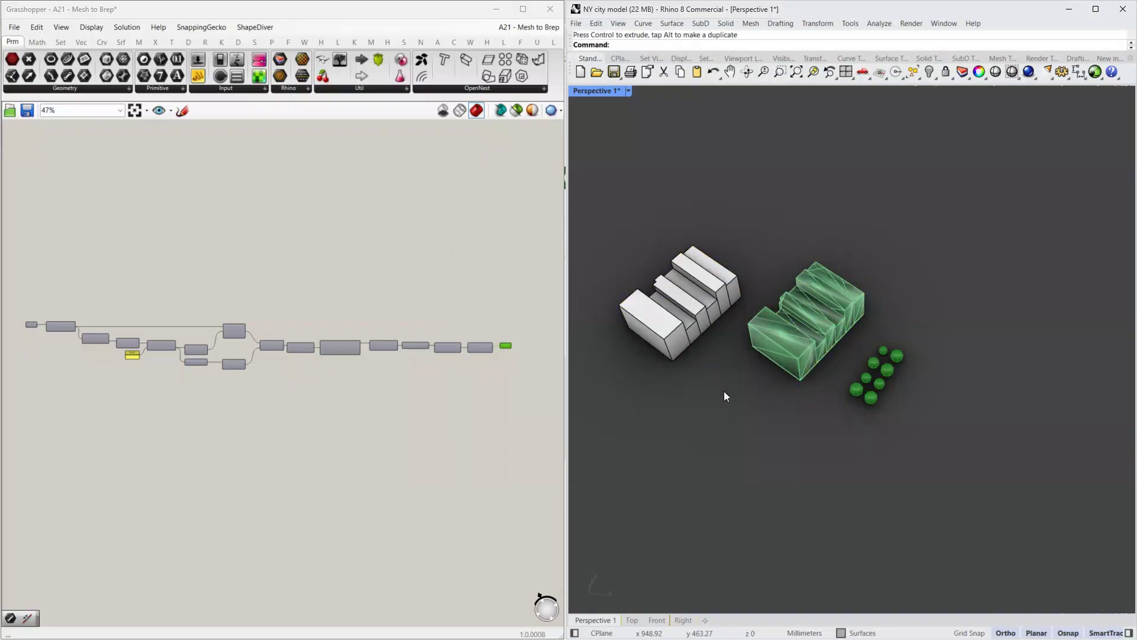
right_click(36, 313)
click(89, 486)
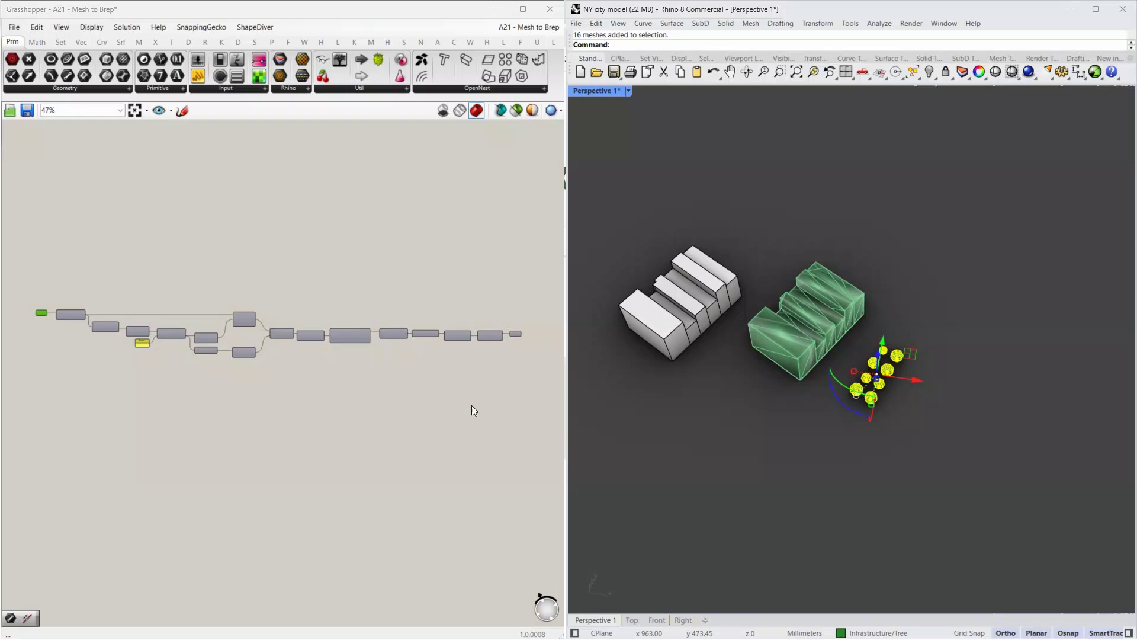
click(756, 452)
right_click(41, 314)
click(90, 466)
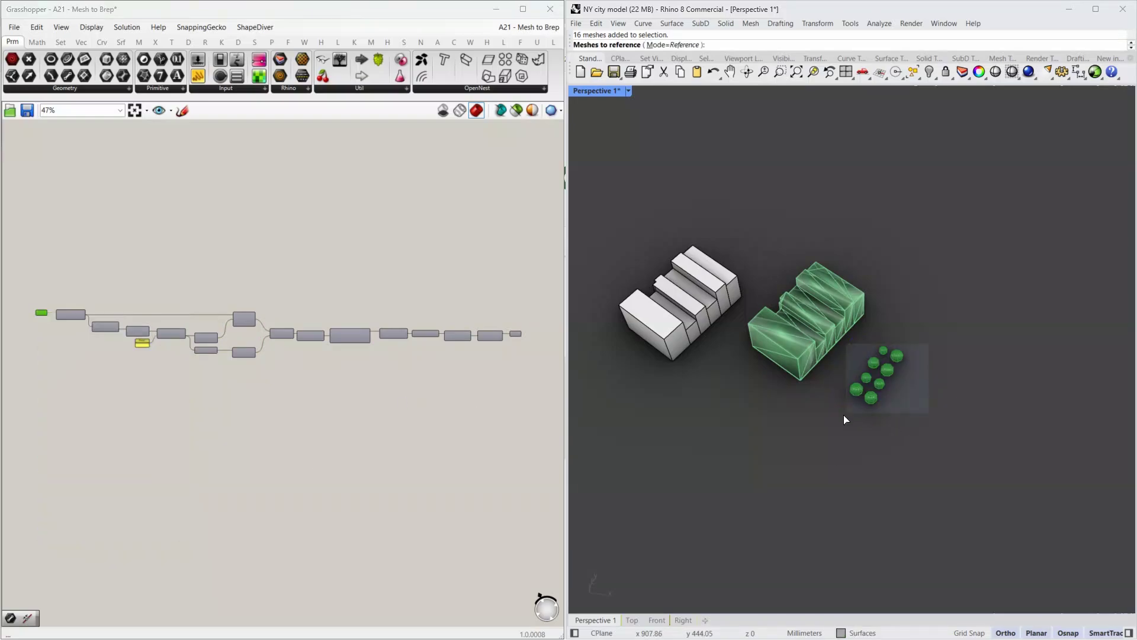
click(110, 388)
- Bake the converted trees, then orbit to inspect their trunks and the overview
right_click(514, 334)
click(550, 458)
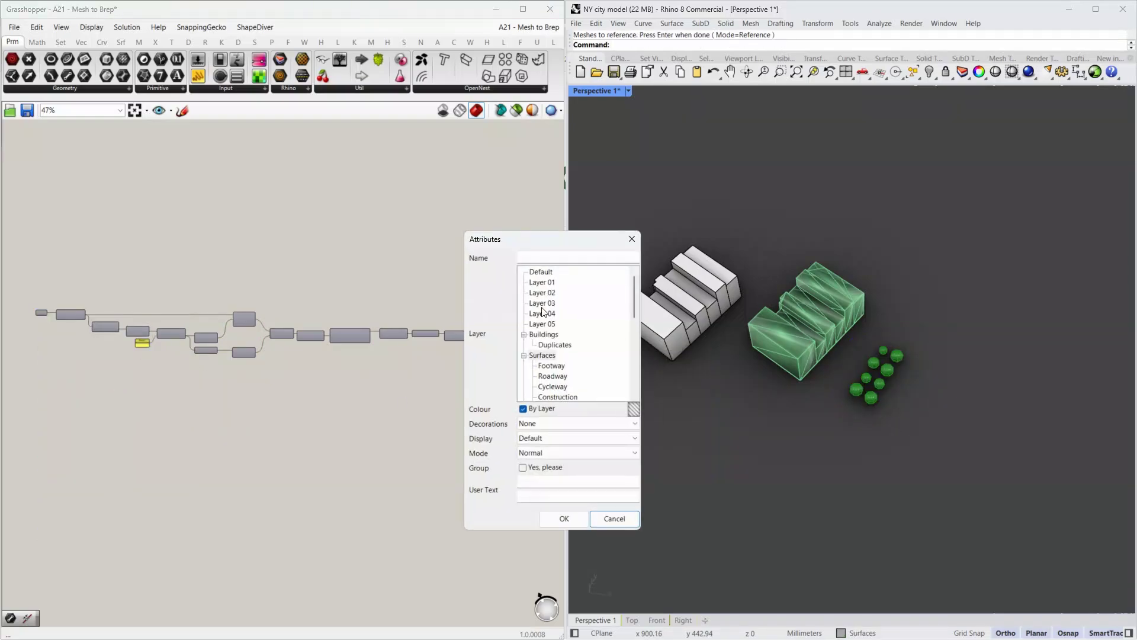
click(563, 519)
click(970, 447)
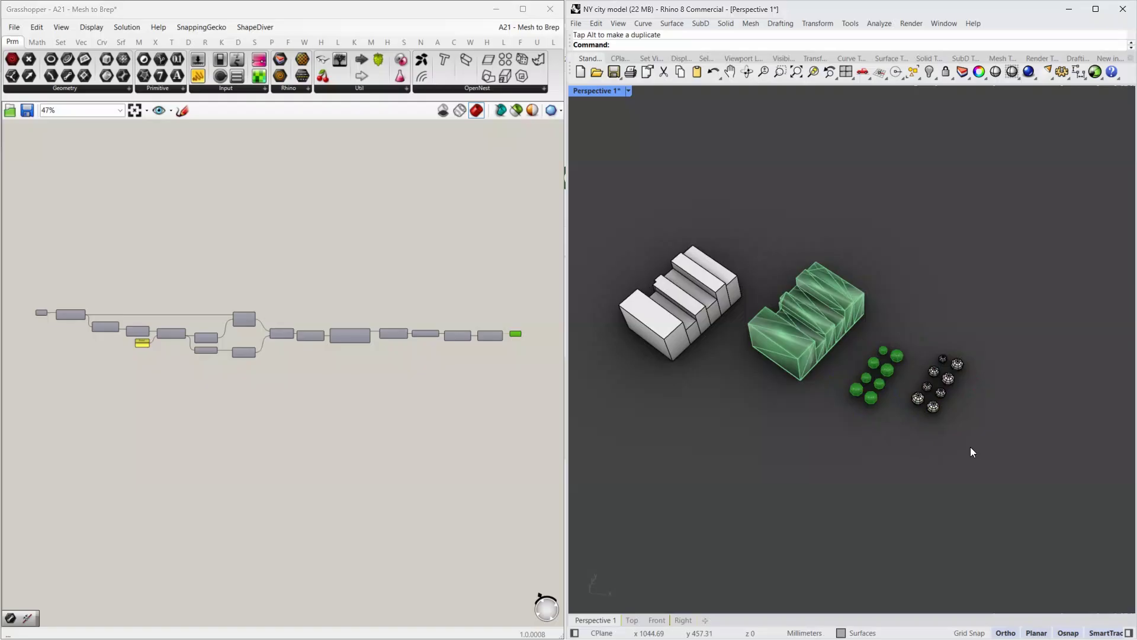
scroll(871, 472, up, 3)
mouse_move(872, 476)
right_down()
mouse_move(861, 464)
mouse_move(873, 568)
right_up()
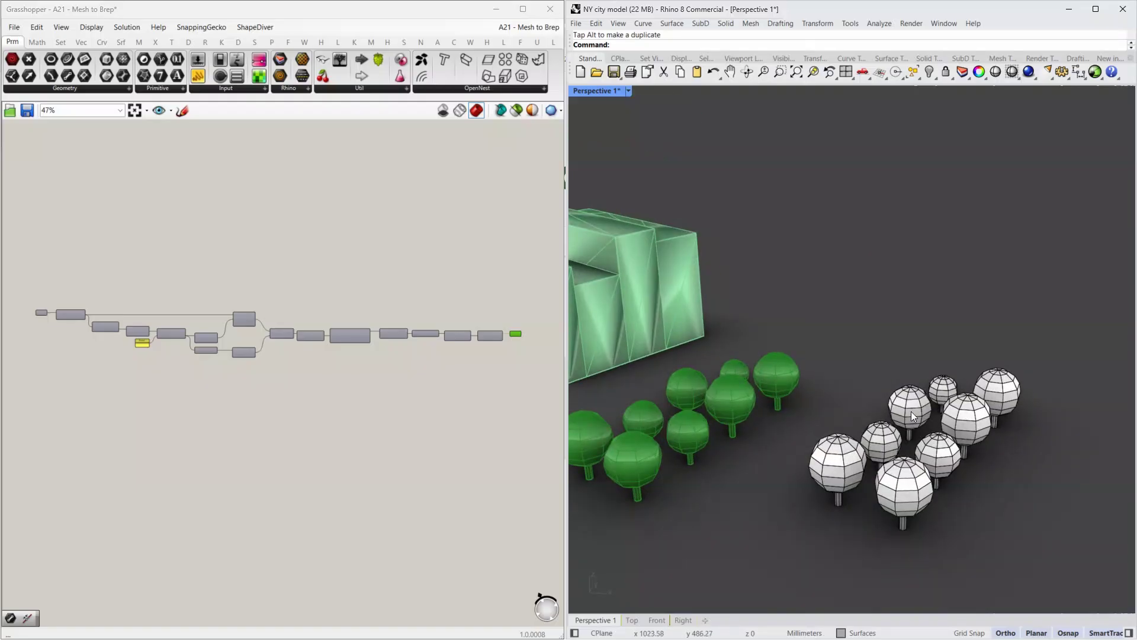
scroll(911, 412, down, 5)
scroll(899, 336, up, 3)
mouse_move(911, 412)
right_down()
mouse_move(900, 337)
mouse_move(698, 480)
right_up()
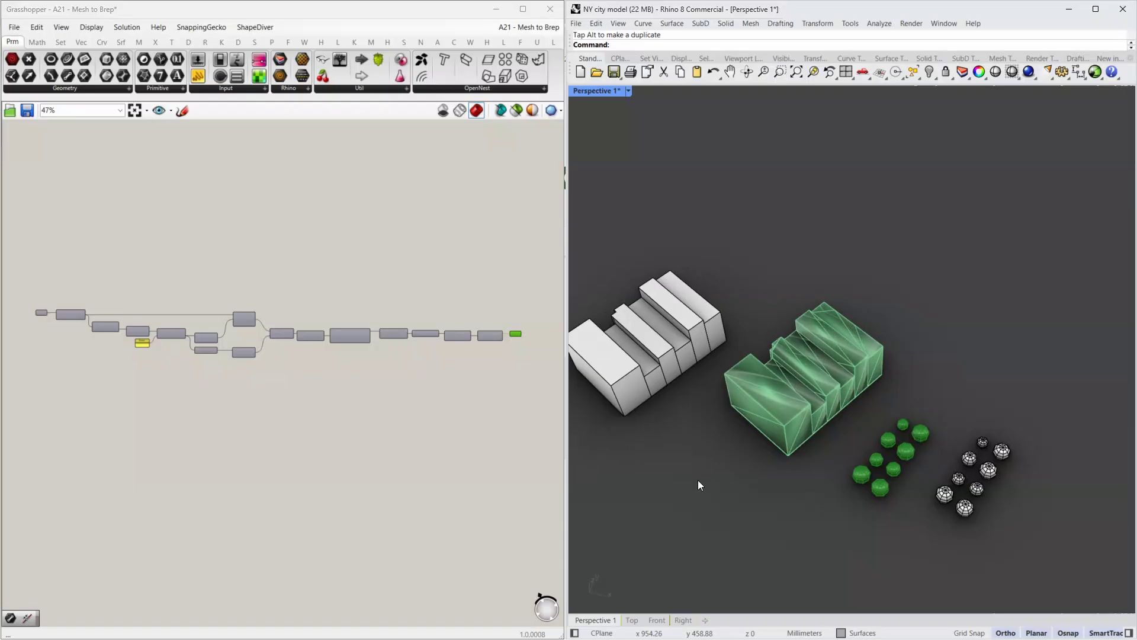
- Isolate the single green box mesh and set it as the script's Mesh input
click(846, 405)
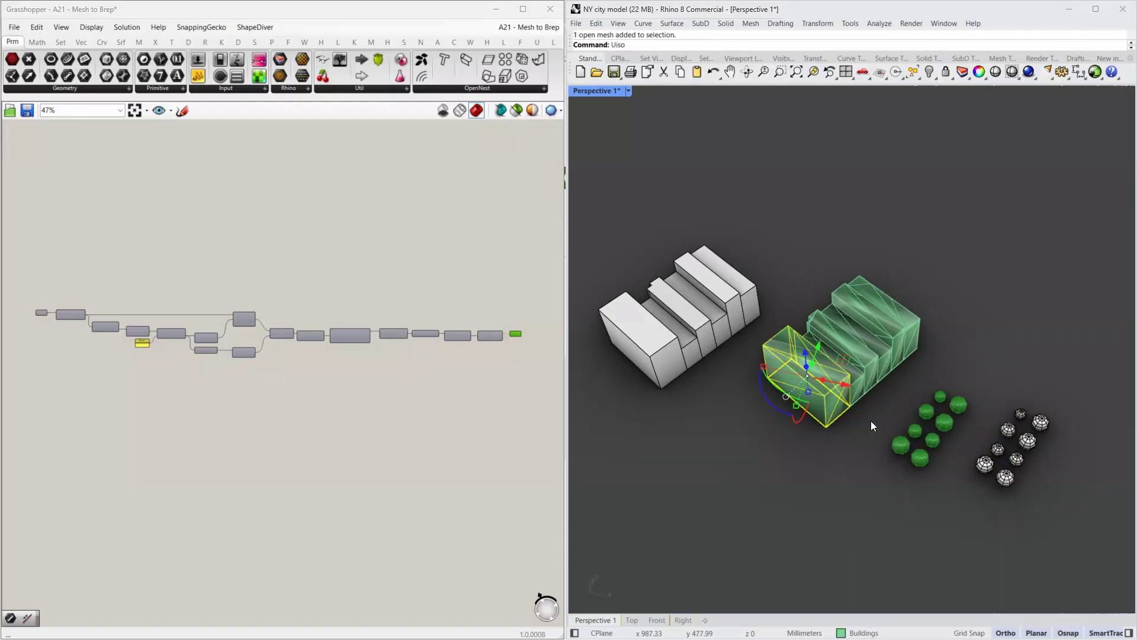
key(Return)
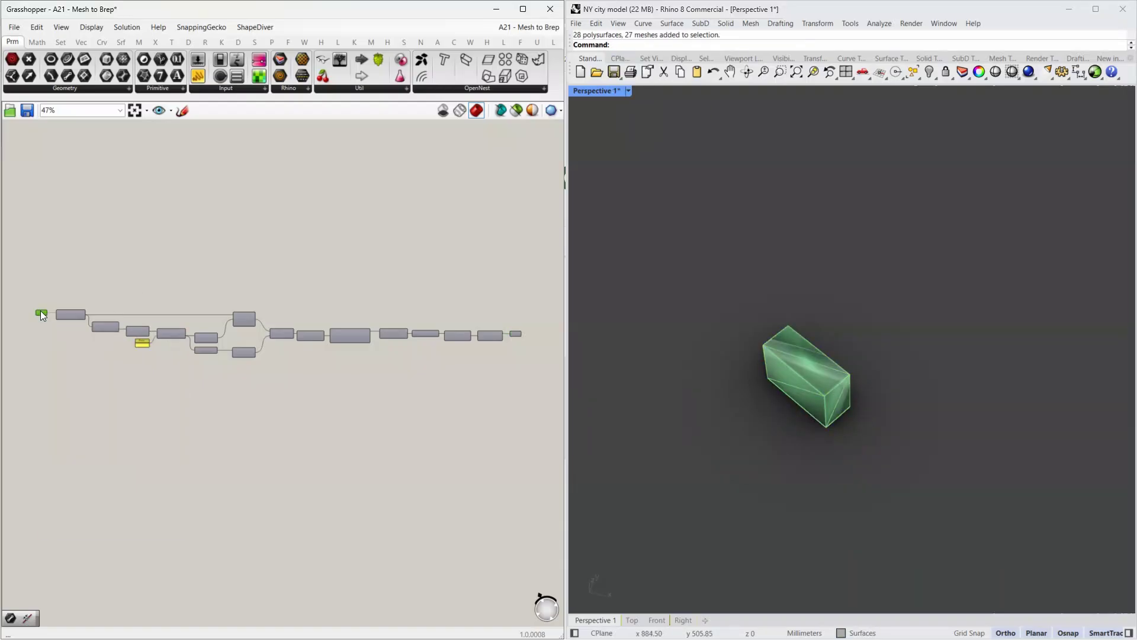
right_click(41, 315)
click(132, 493)
right_click(41, 315)
click(90, 471)
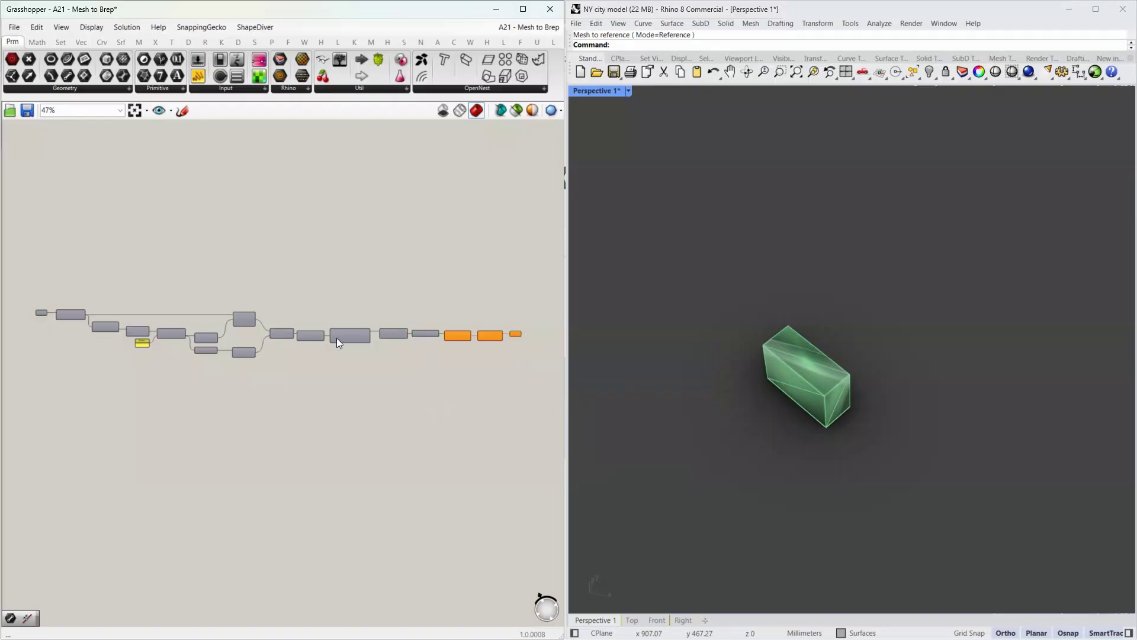
scroll(396, 328, up, 3)
scroll(465, 329, up, 1)
- Flatten the Trim Tree and Brep Join inputs, wiring Boundary Surfaces straight into Brep Join
right_drag(465, 329, 305, 406)
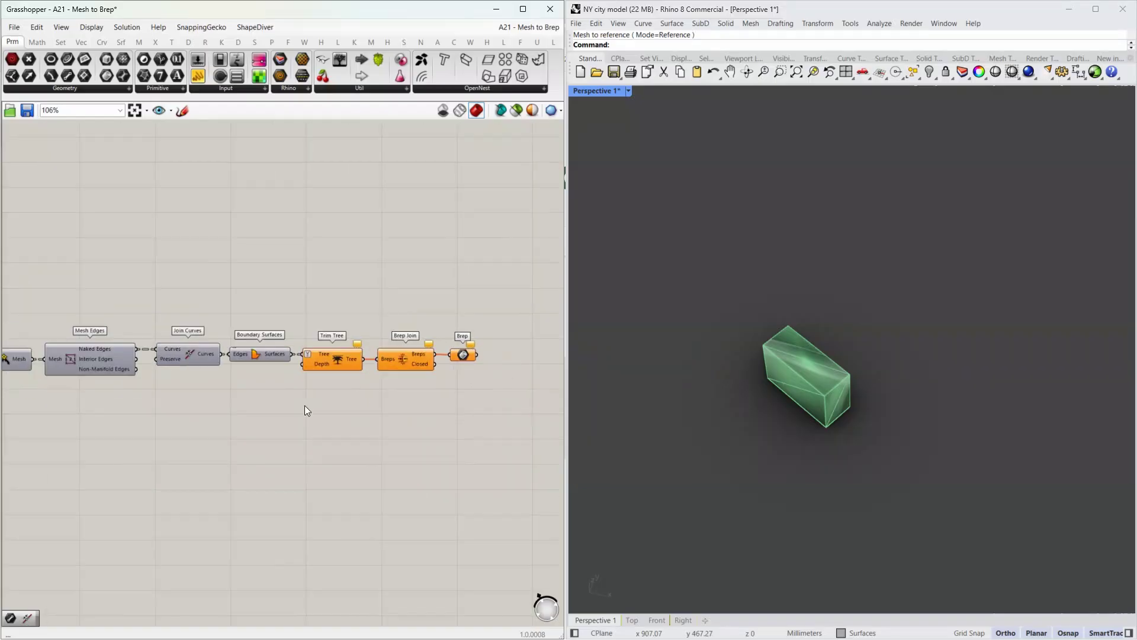
right_click(330, 349)
click(341, 440)
right_click(387, 358)
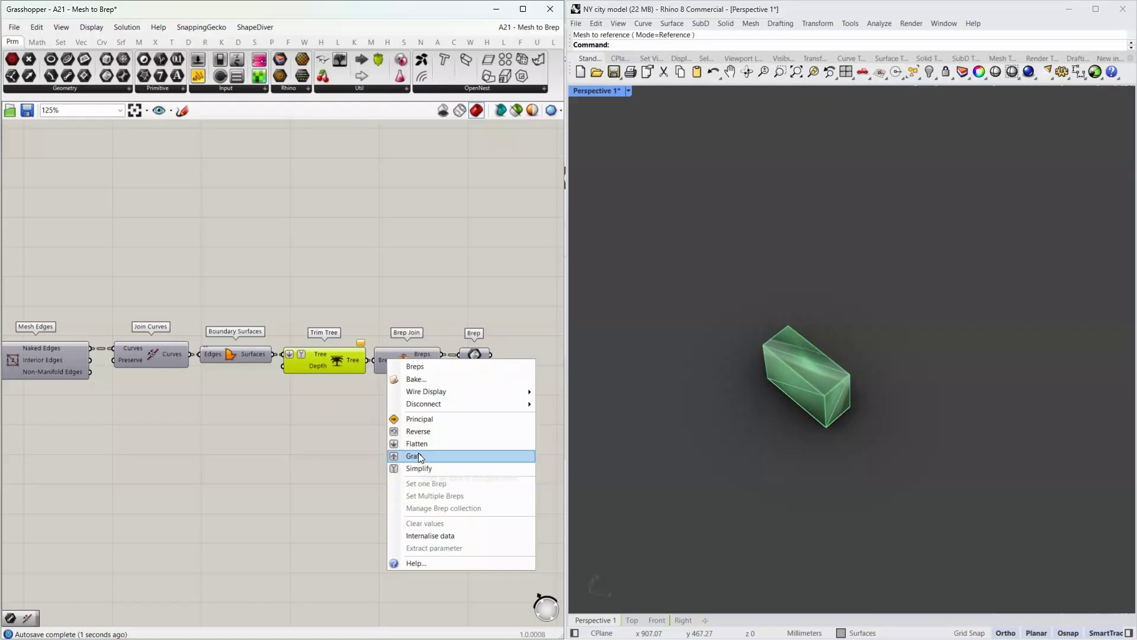
click(419, 452)
drag(324, 360, 305, 454)
drag(406, 363, 384, 355)
- Bake the Brep output as a white box and move it right of the mesh
right_click(466, 349)
click(498, 415)
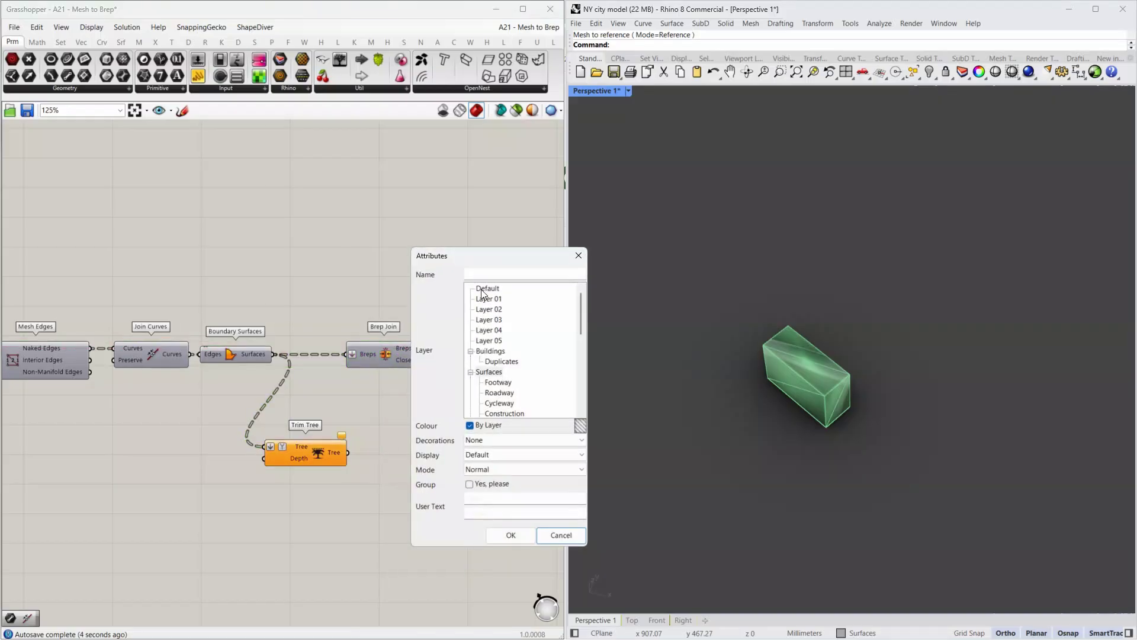
click(511, 536)
drag(807, 380, 868, 506)
scroll(885, 481, down, 2)
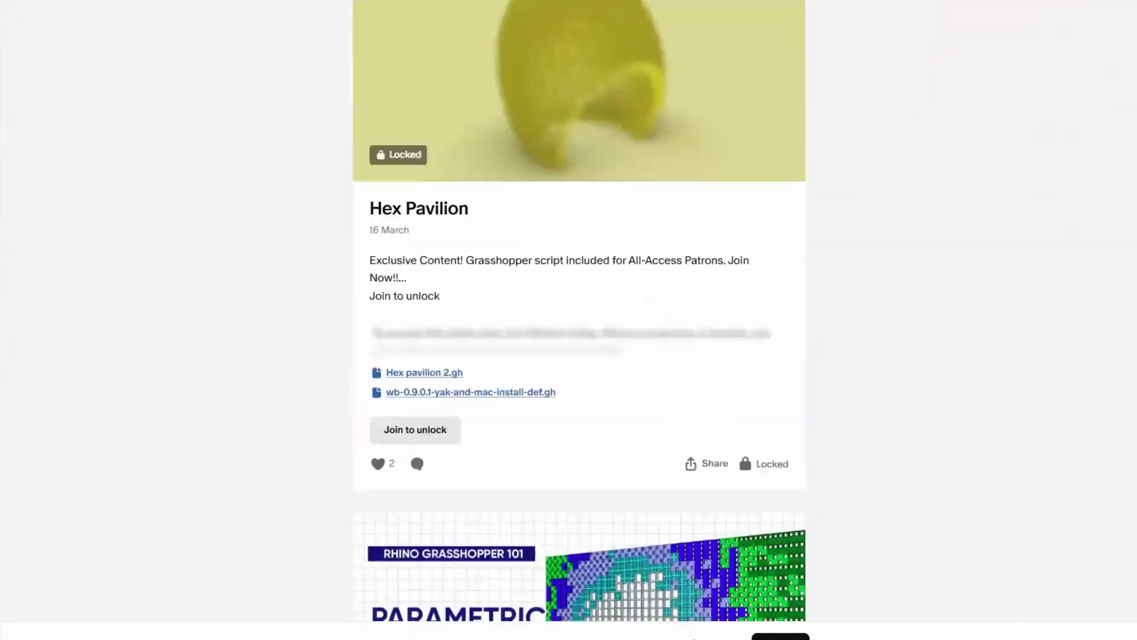
- Scroll Qbrick Lab's Patreon feed down to the locked Voronoi Vault tutorial post
drag(1136, 242, 1119, 407)
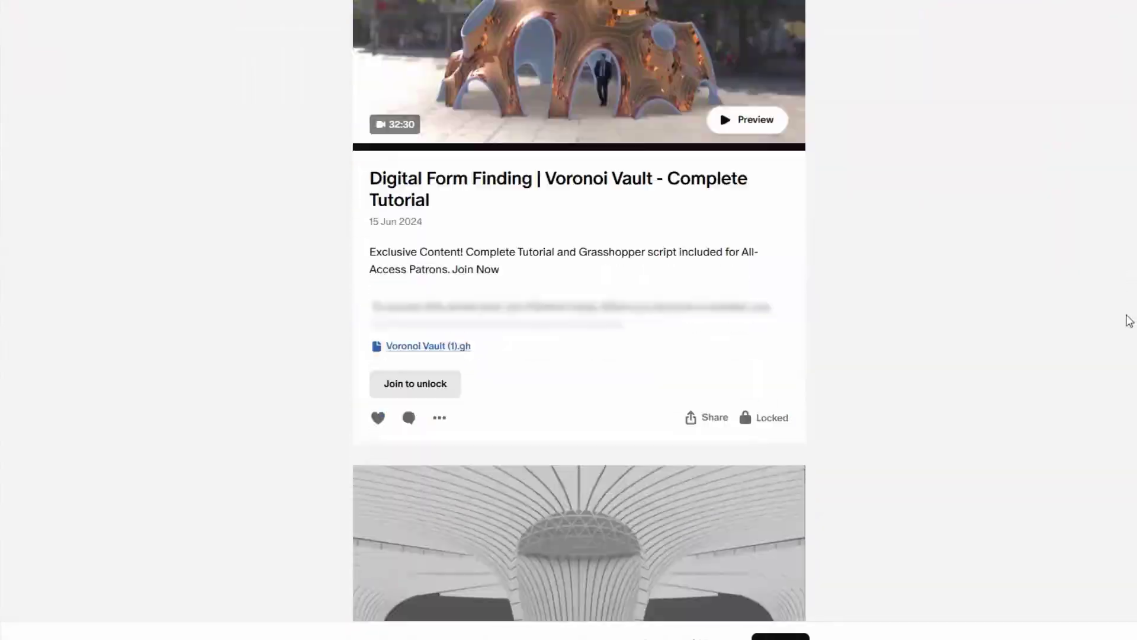